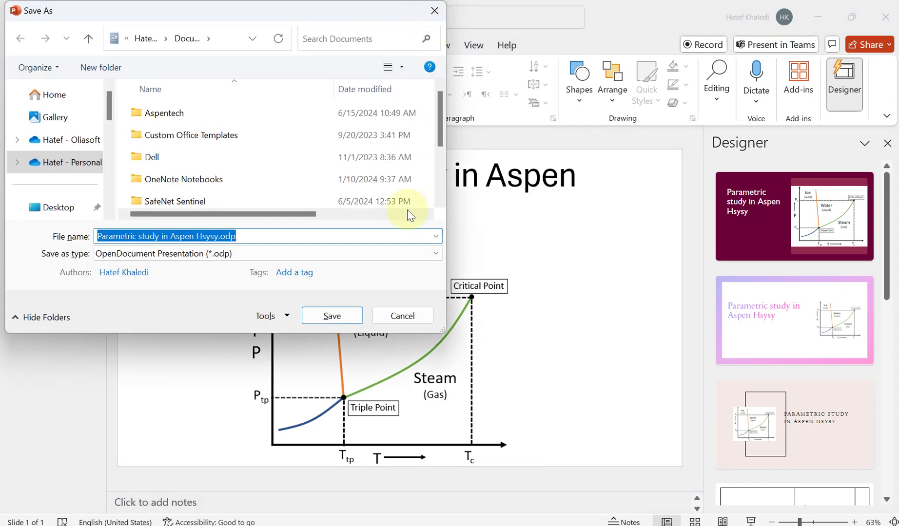
Step: Cancel the Save As dialog so the water phase-diagram slide is fully visible
click(405, 316)
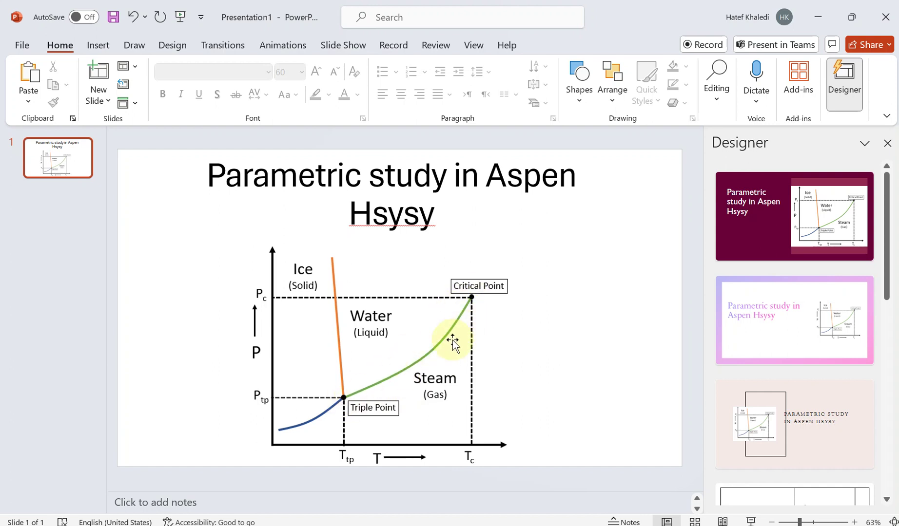
Step: Start a new HYSYS case and add i-Butane to a new component list
click(612, 468)
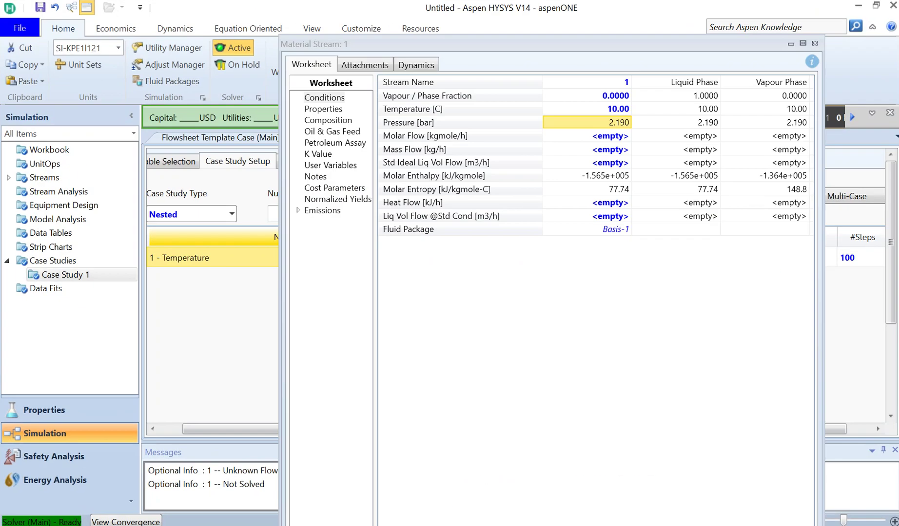
click(20, 30)
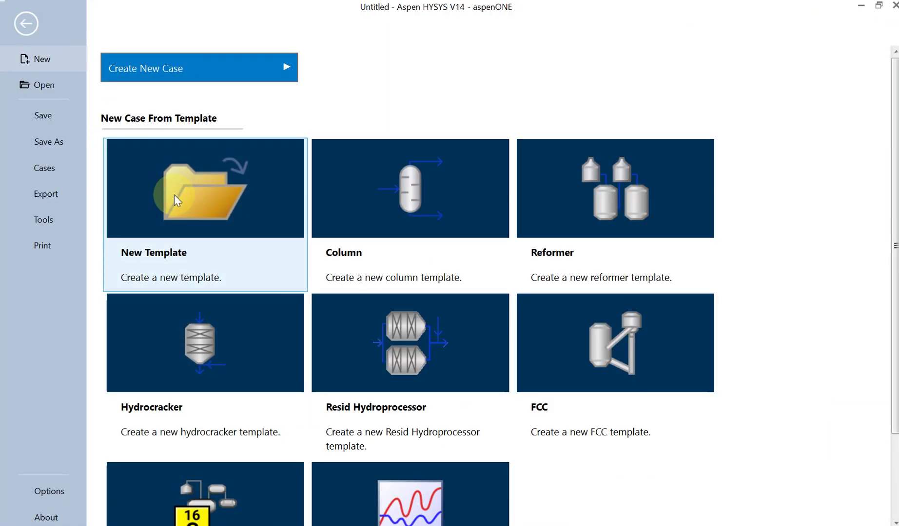
click(174, 195)
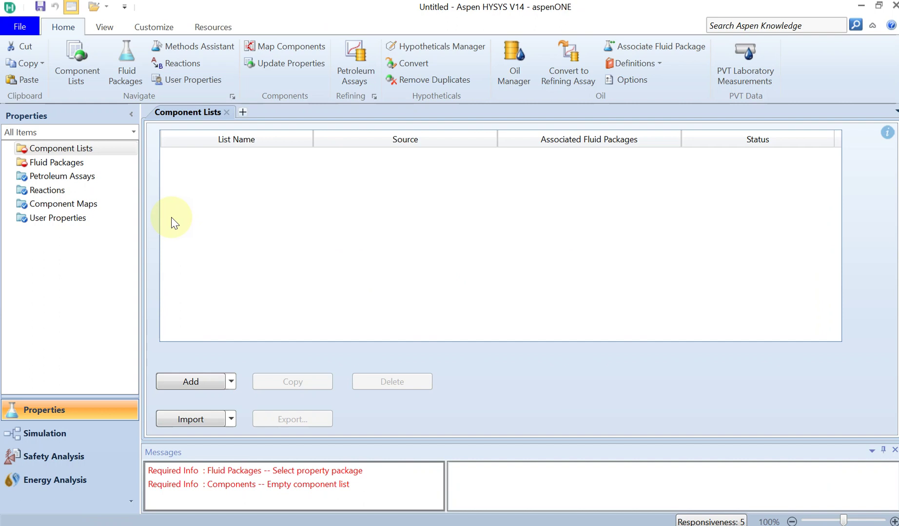
click(189, 383)
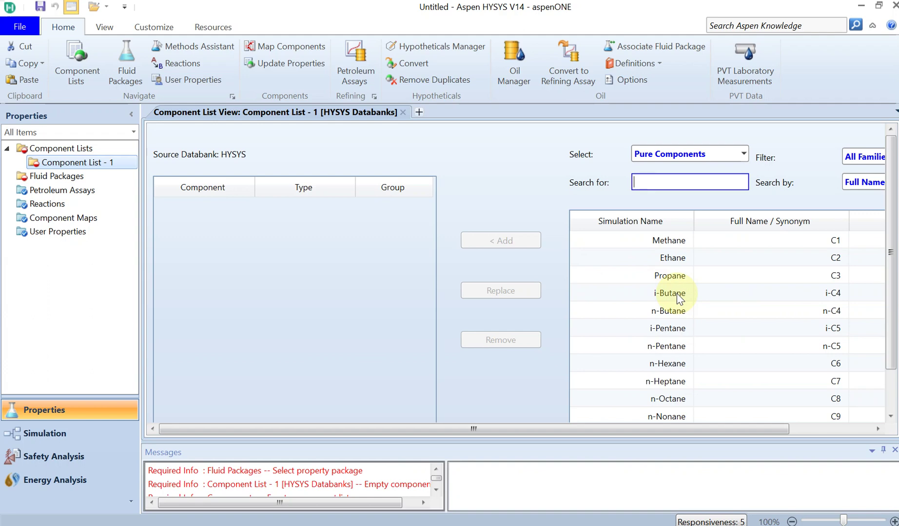
double_click(677, 294)
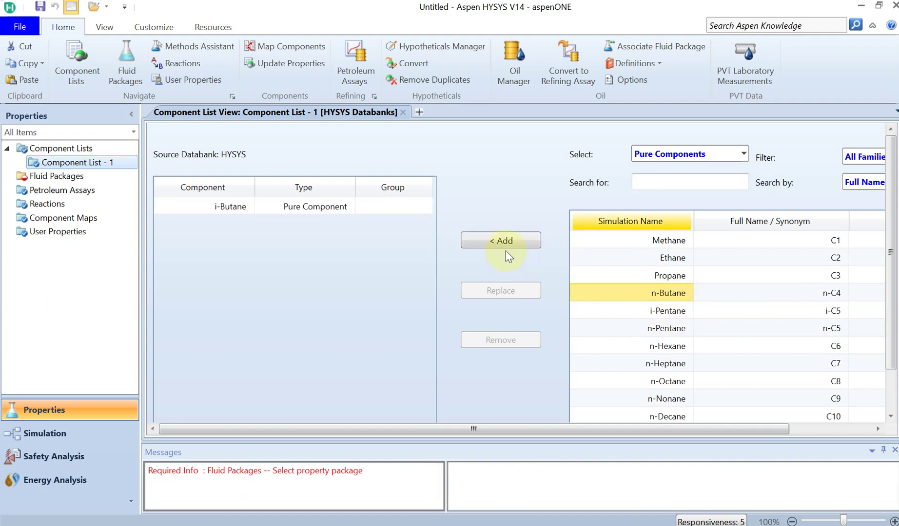
Step: Open i-Butane's property window and view its critical and base properties
click(236, 207)
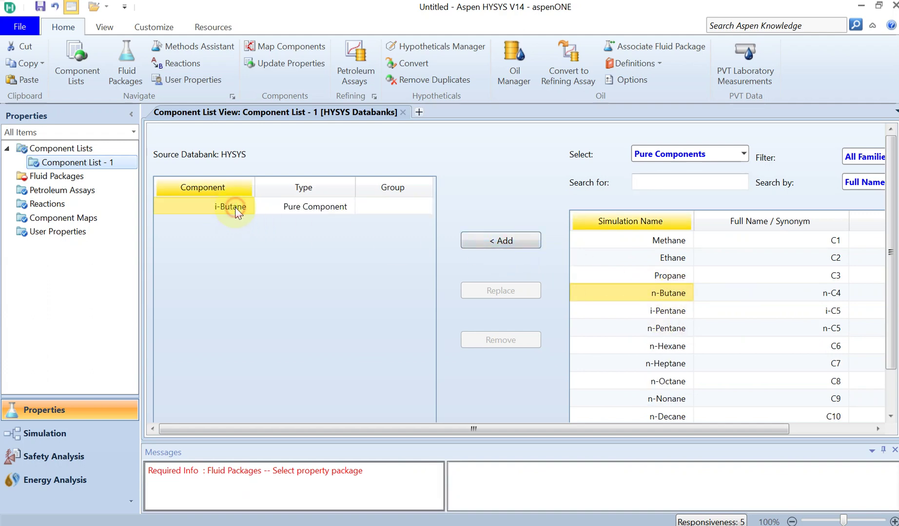
double_click(235, 207)
drag(654, 318, 425, 143)
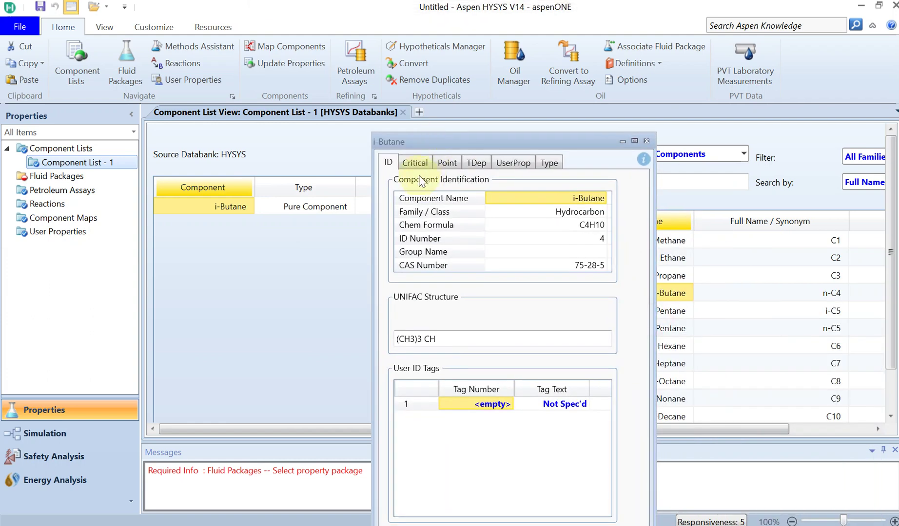
click(415, 164)
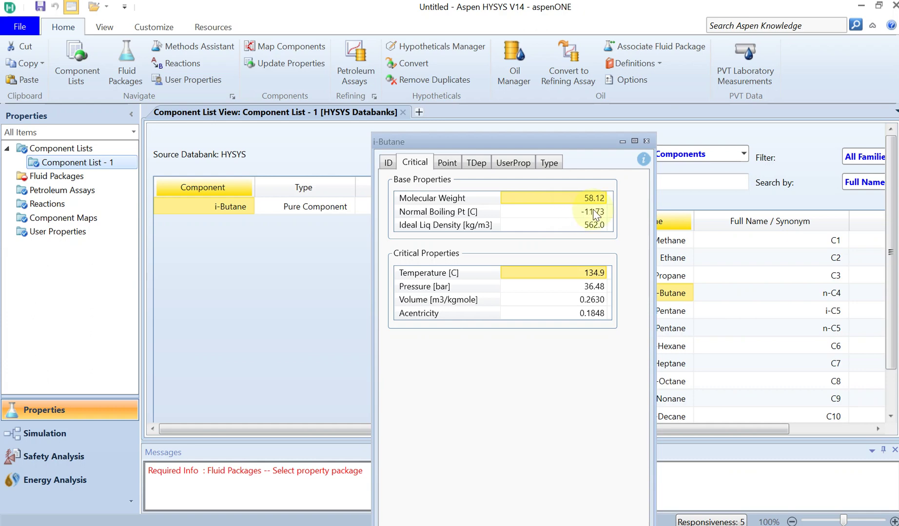
mouse_move(593, 209)
mouse_move(591, 291)
Step: Add fluid package Basis-1 with the Peng-Robinson property package
click(646, 141)
click(71, 178)
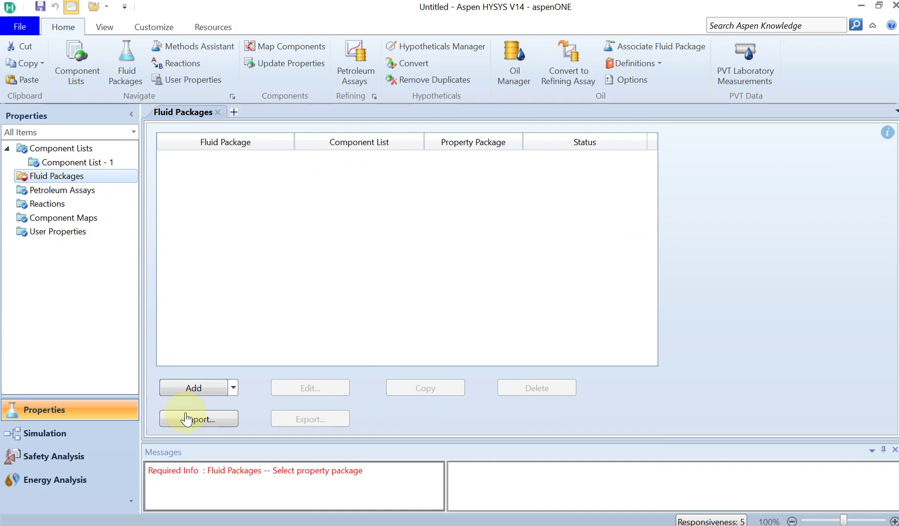
click(201, 394)
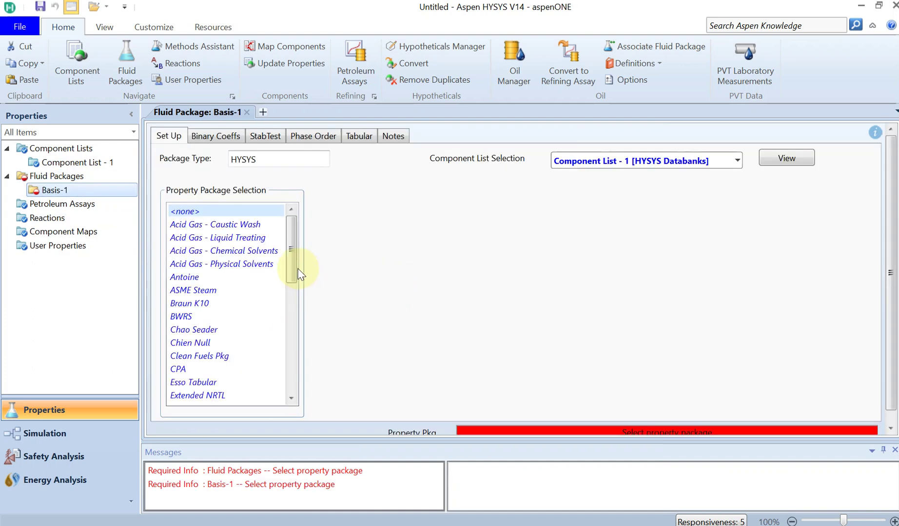
drag(292, 261, 294, 344)
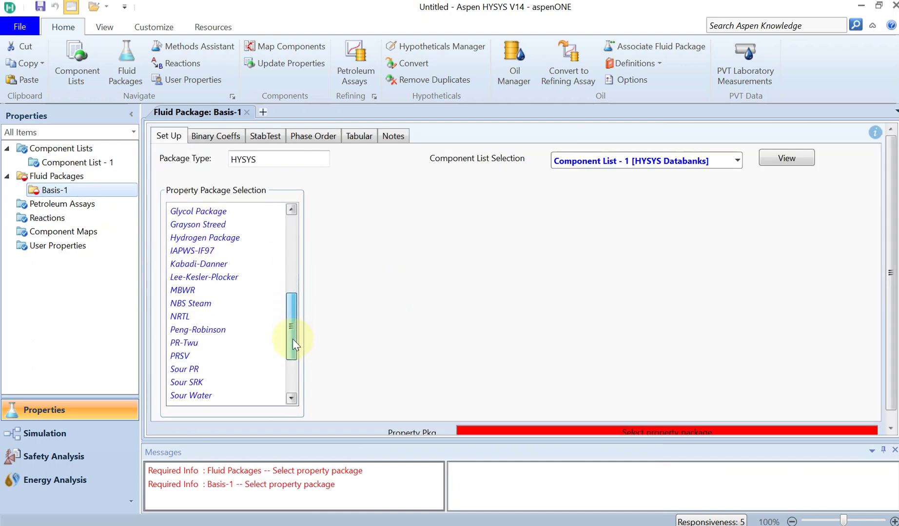
click(200, 332)
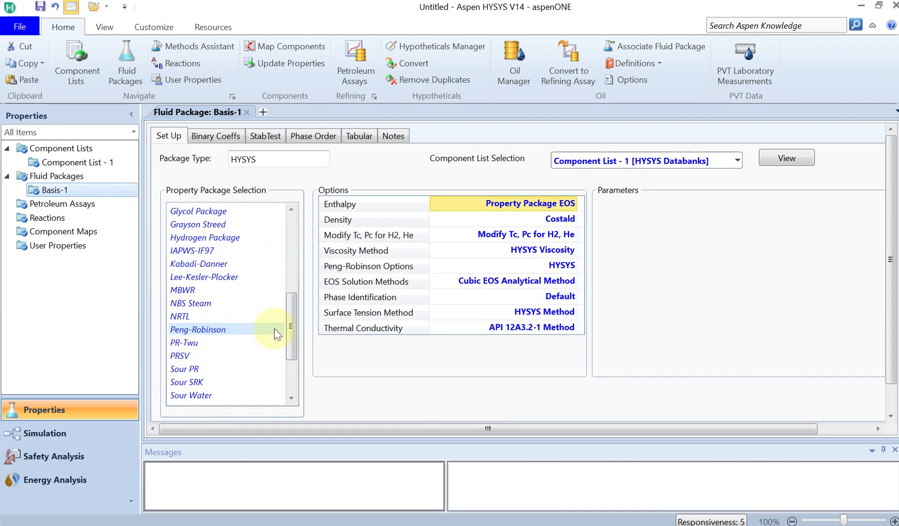
Step: Place material stream 1 on the simulation flowsheet and open its worksheet
click(73, 428)
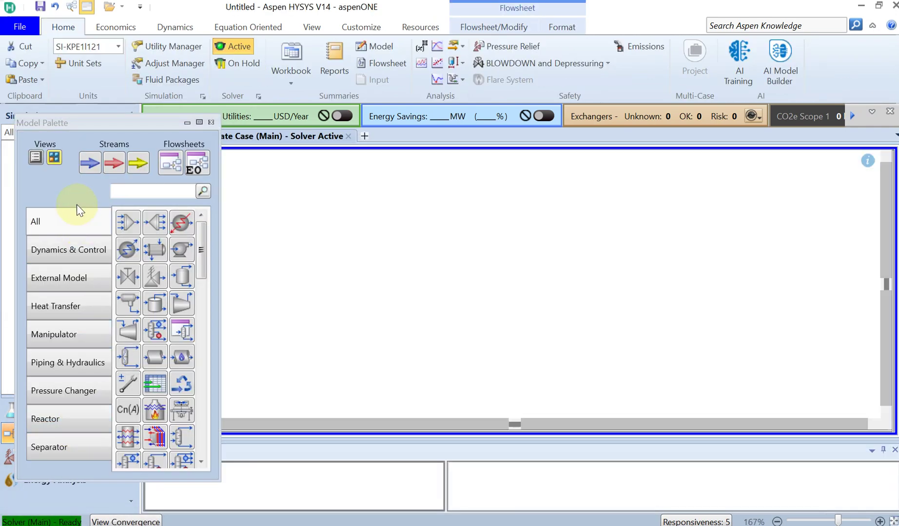
click(90, 165)
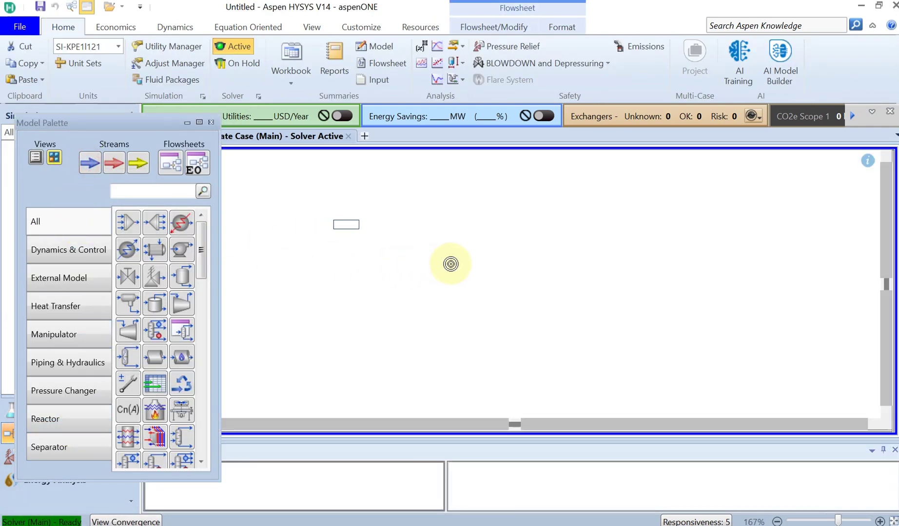
click(491, 258)
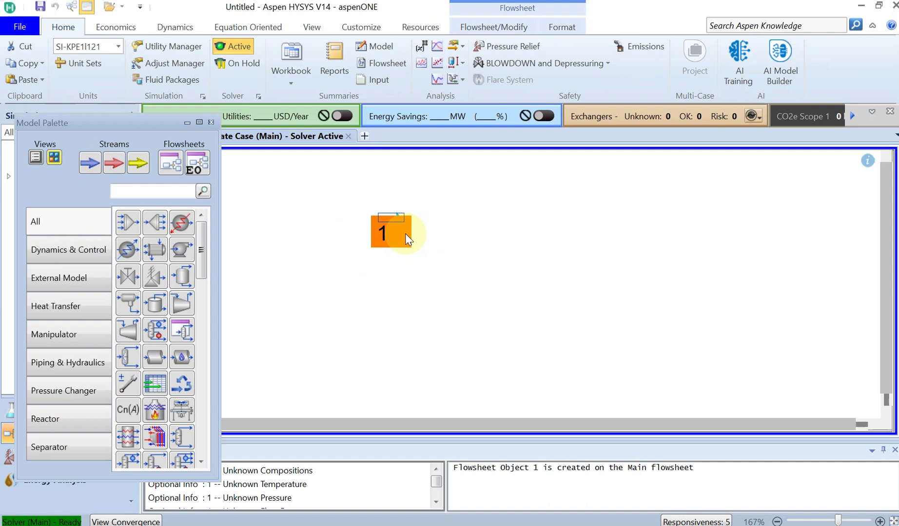
click(437, 261)
click(390, 218)
double_click(390, 219)
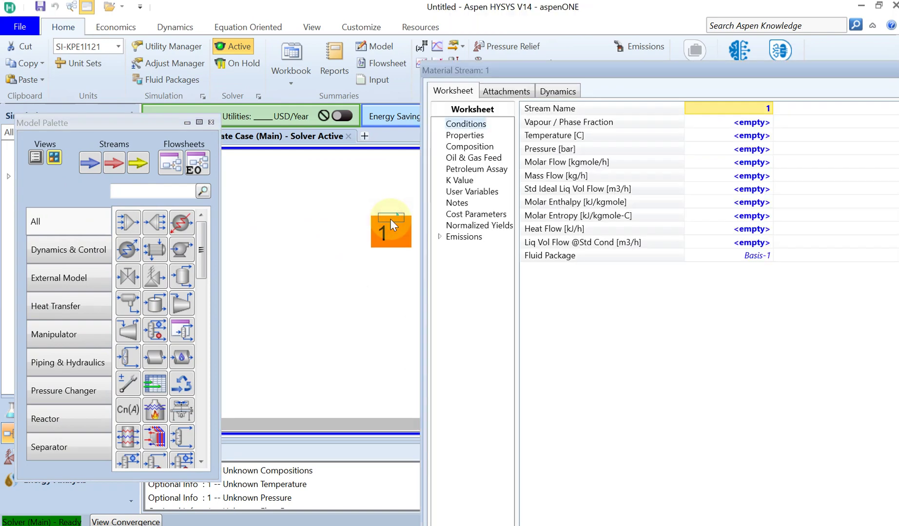
Step: Set stream 1's composition to i-Butane mole fraction 1.0000
click(469, 146)
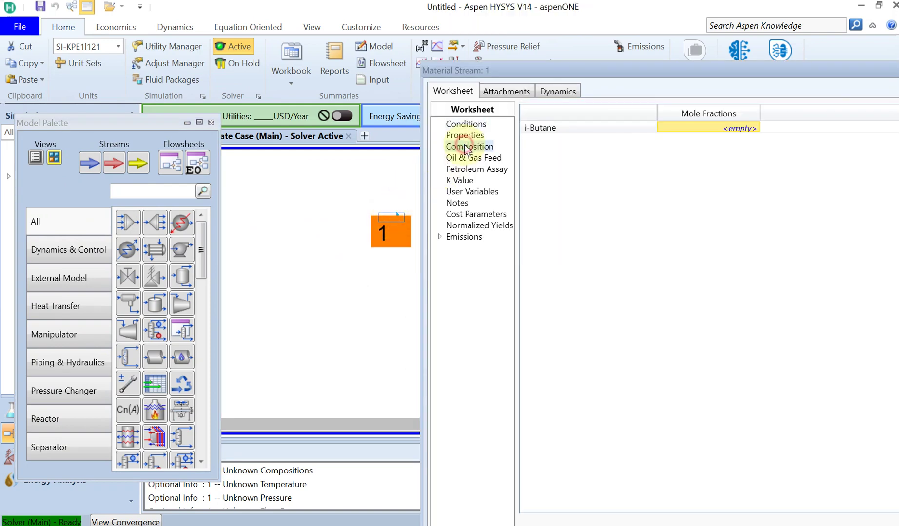
click(692, 129)
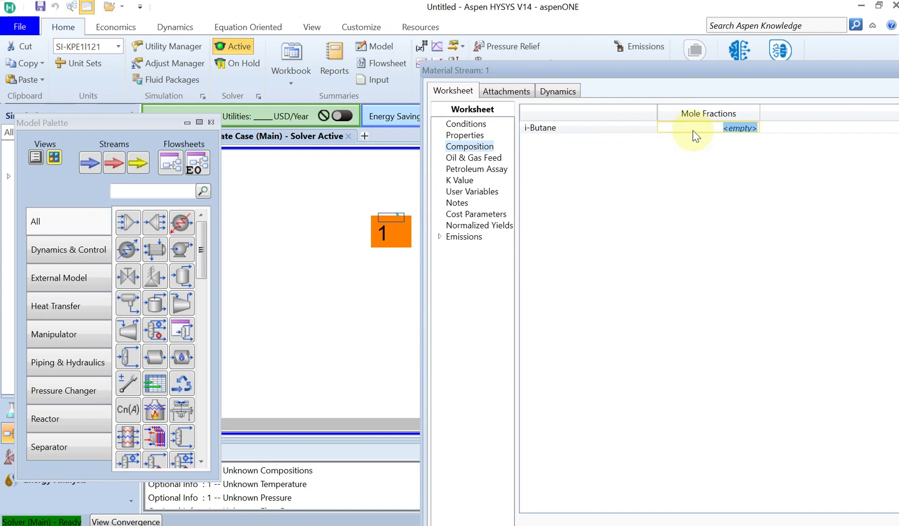
text(1)
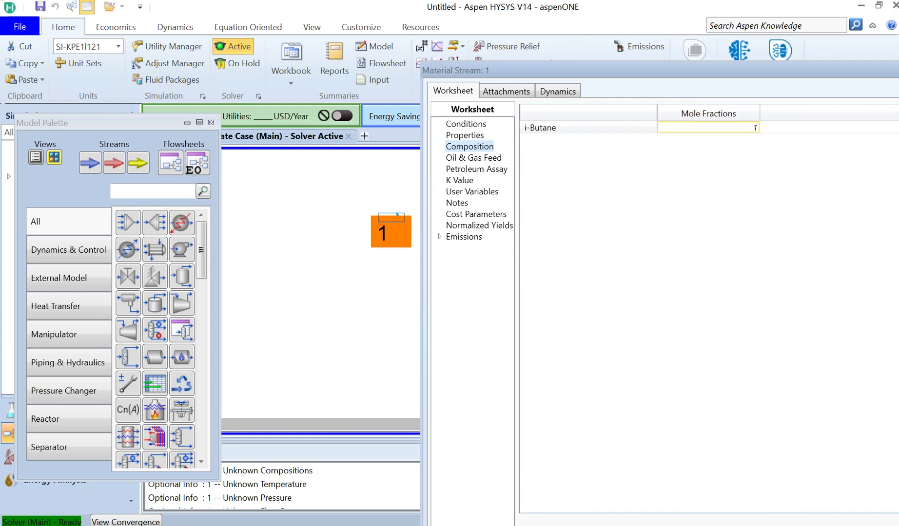
key(Return)
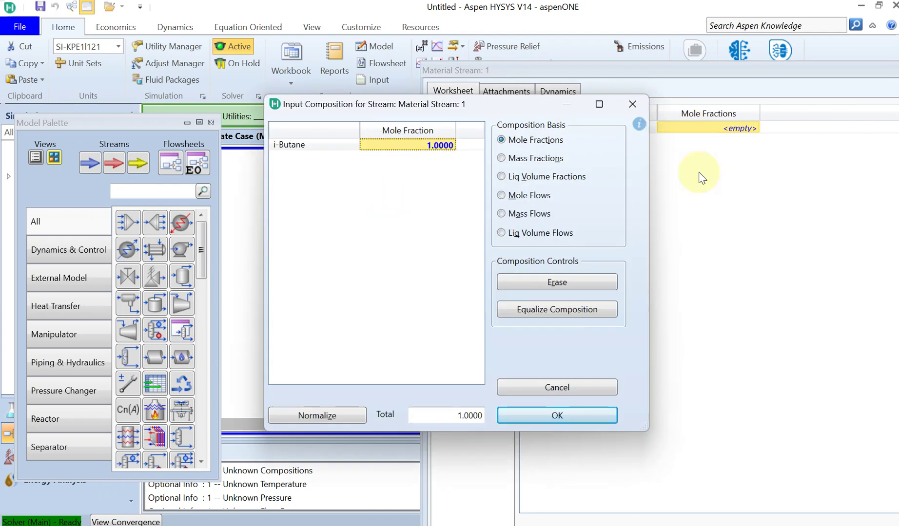
click(576, 417)
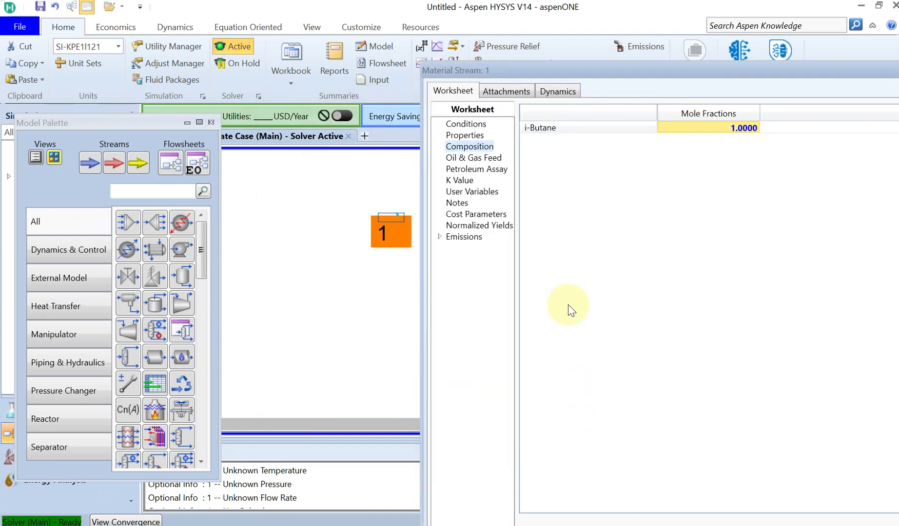
click(467, 124)
drag(573, 75, 448, 67)
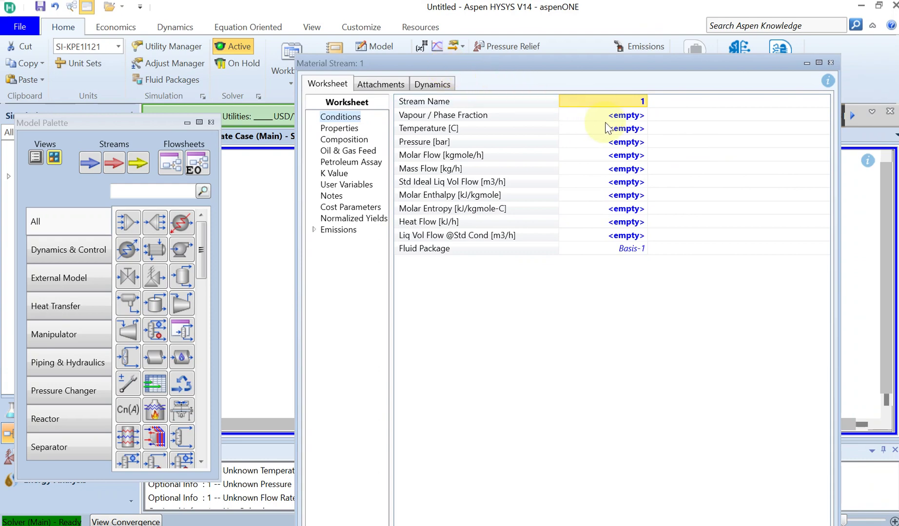
Step: Set the stream's vapour fraction to 0 and rename it C4
click(624, 120)
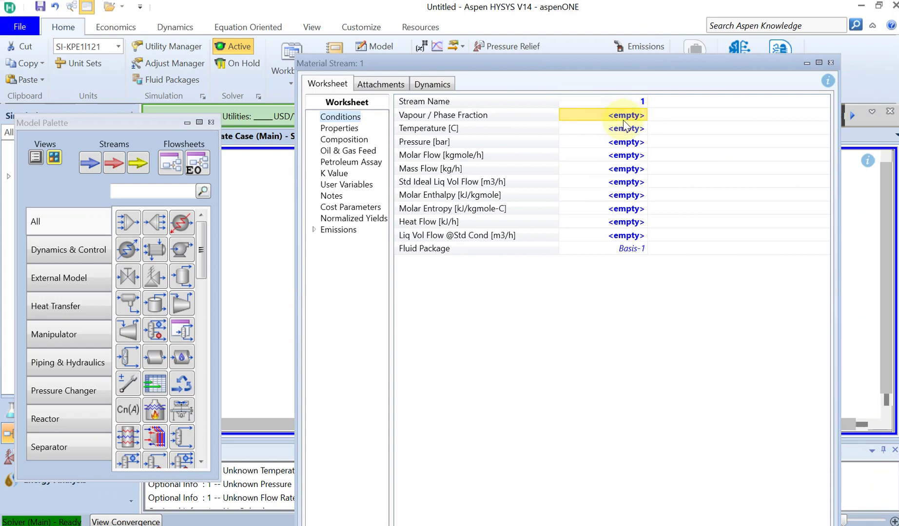
text(0)
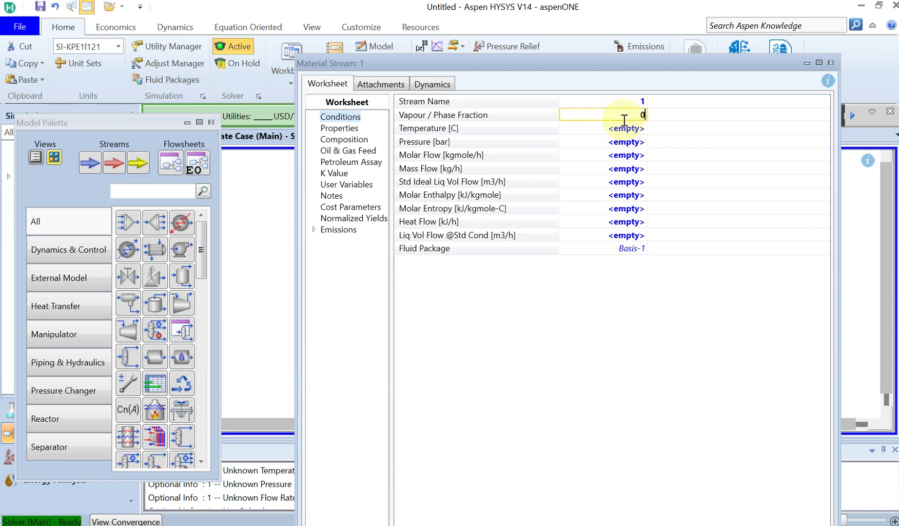
click(627, 101)
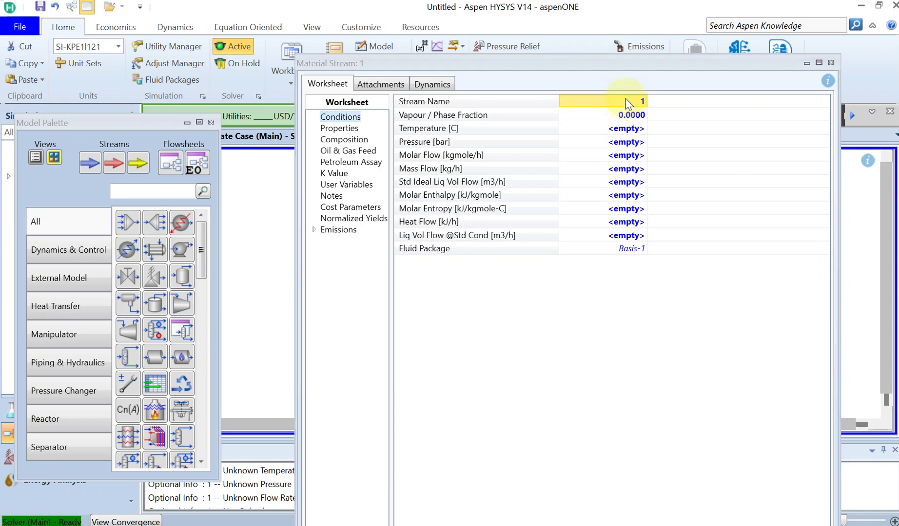
text(C4)
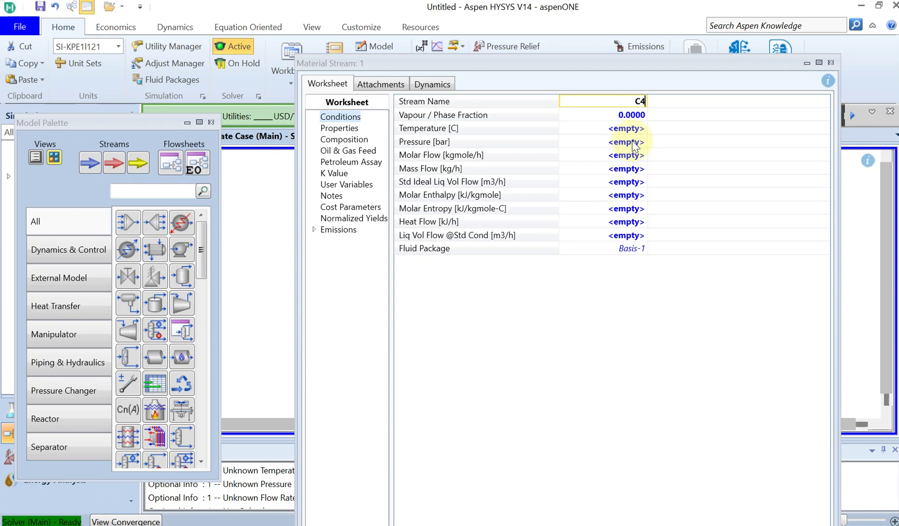
Step: Set stream C4's pressure to 1 atm
click(633, 144)
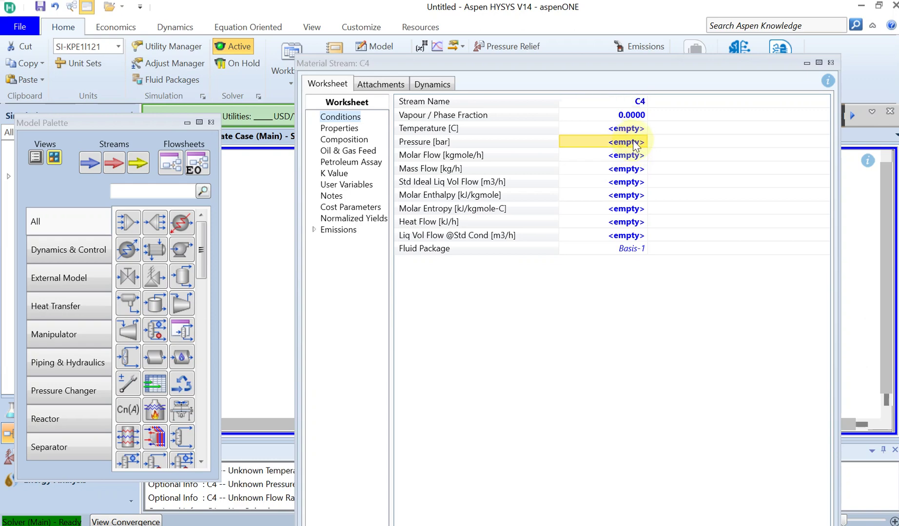
text(1)
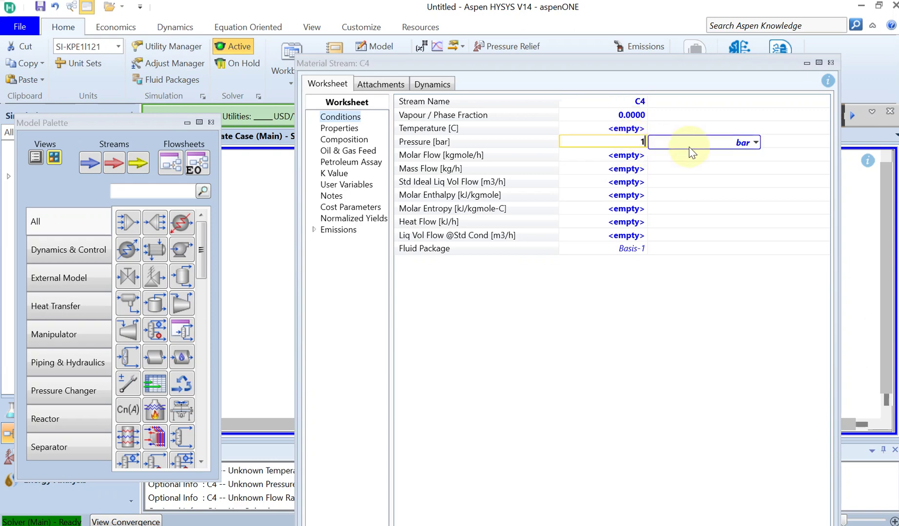
click(756, 142)
click(649, 195)
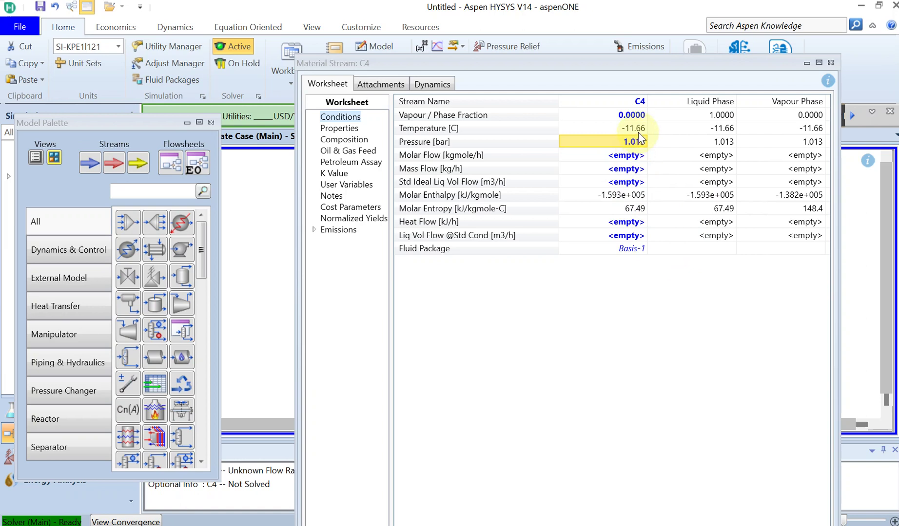
mouse_move(639, 138)
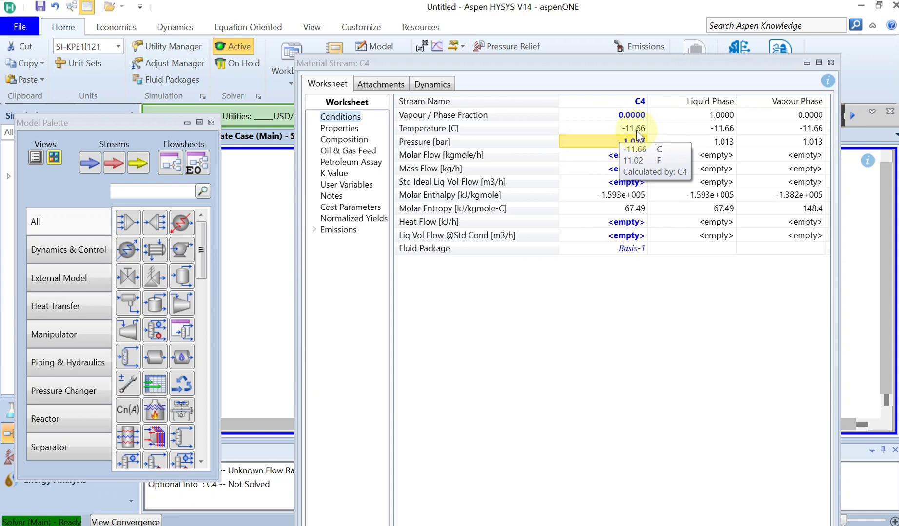
Step: Clear C4's pressure and set its temperature to 10 °C, giving 2.190 bar
click(636, 129)
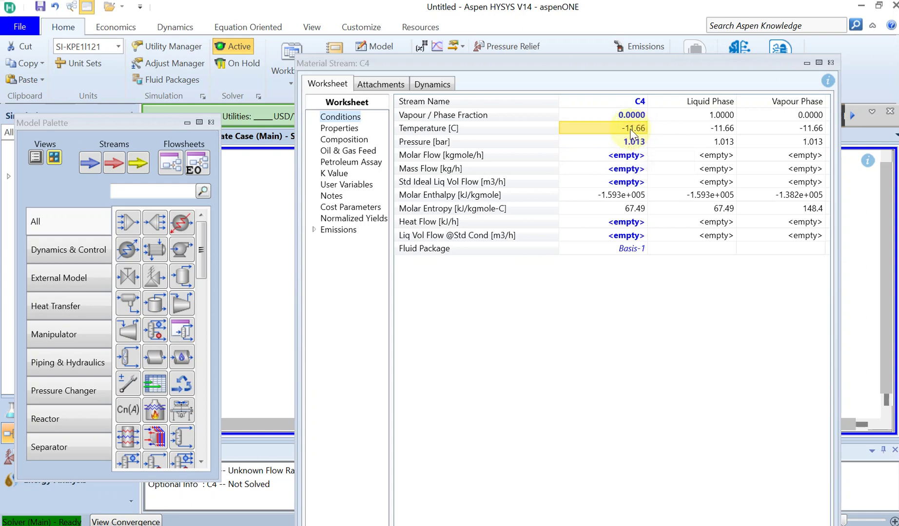
click(631, 141)
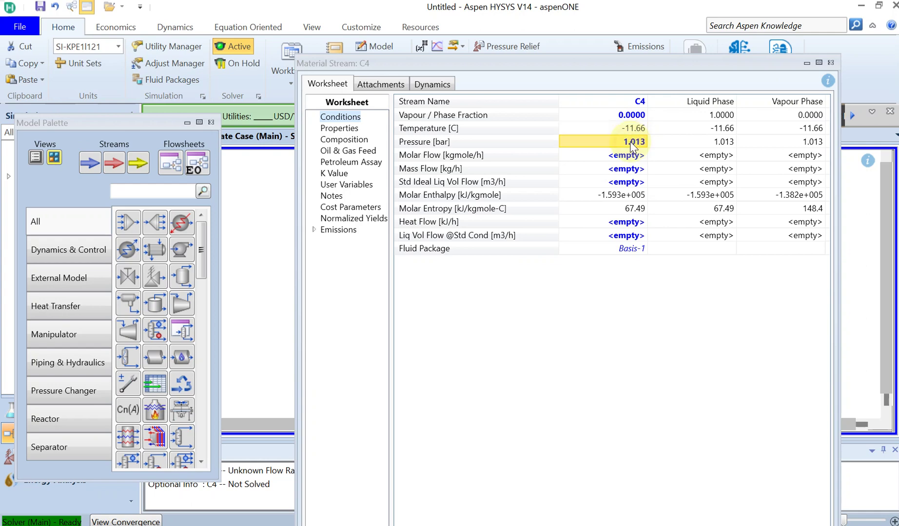
click(631, 142)
key(Return)
click(629, 129)
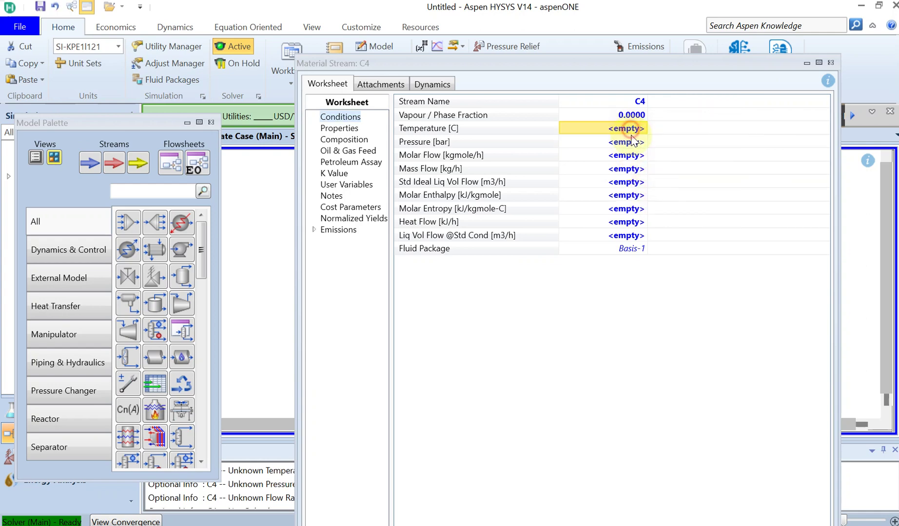
text(10)
key(Return)
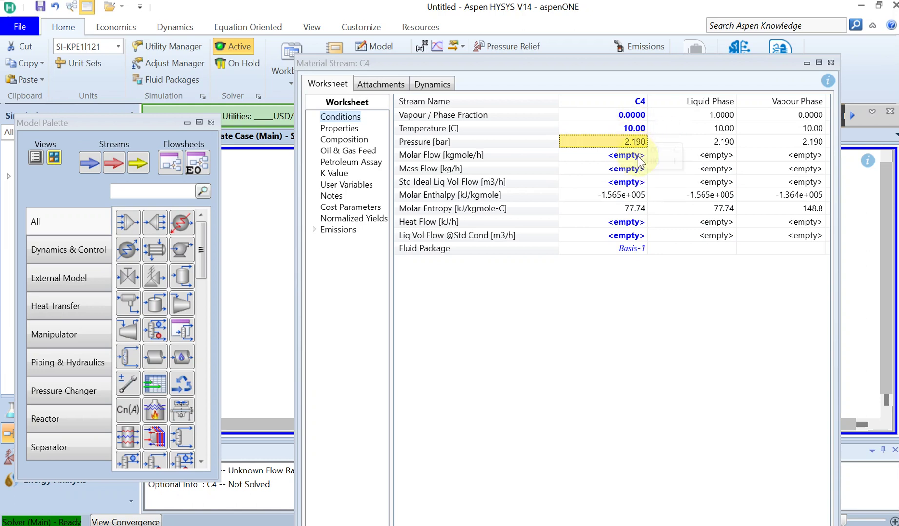
mouse_move(641, 135)
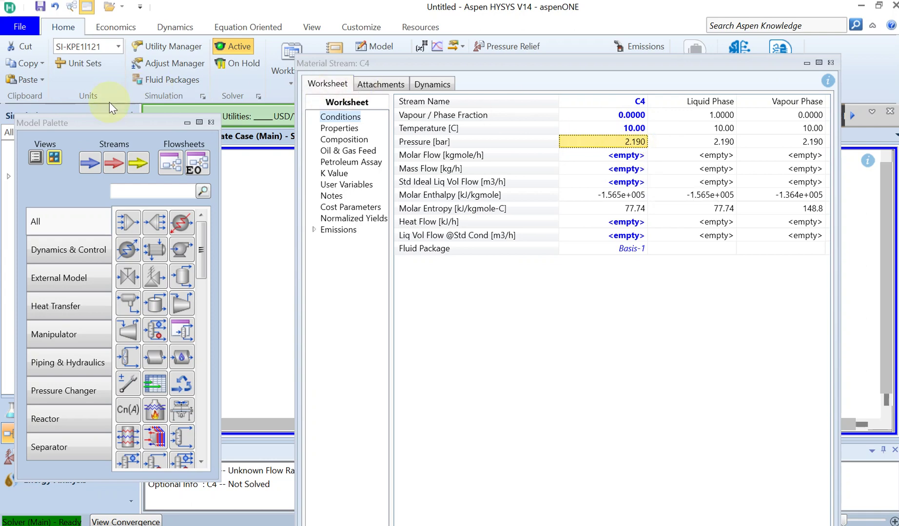
drag(136, 122, 303, 115)
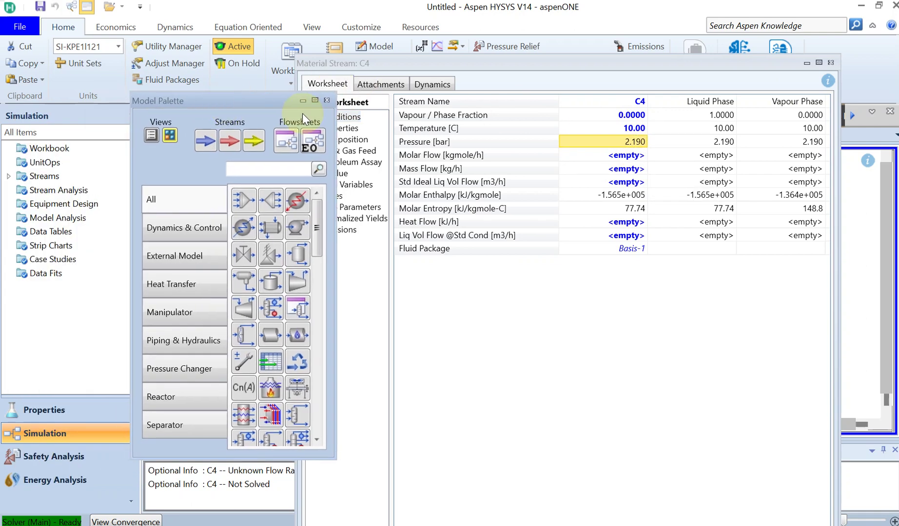
Step: Add a new case study, Case Study 1, from the Case Studies page
click(328, 100)
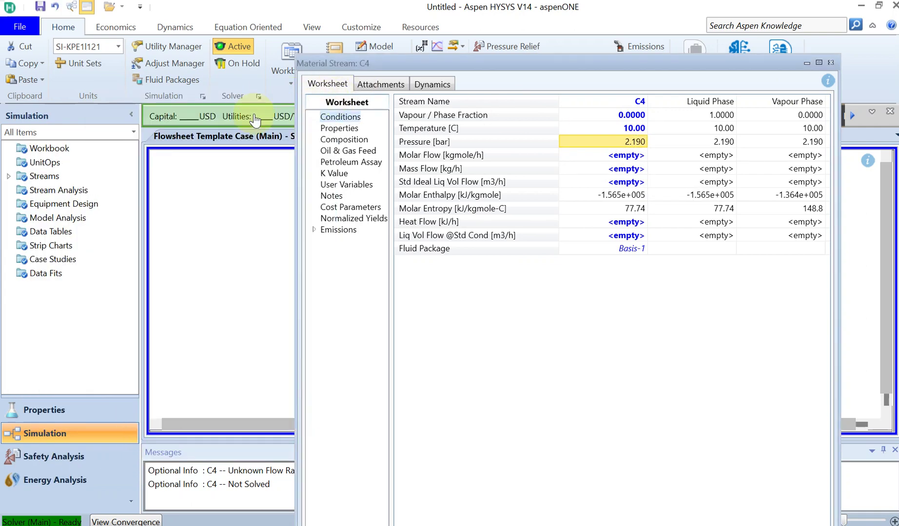
click(50, 262)
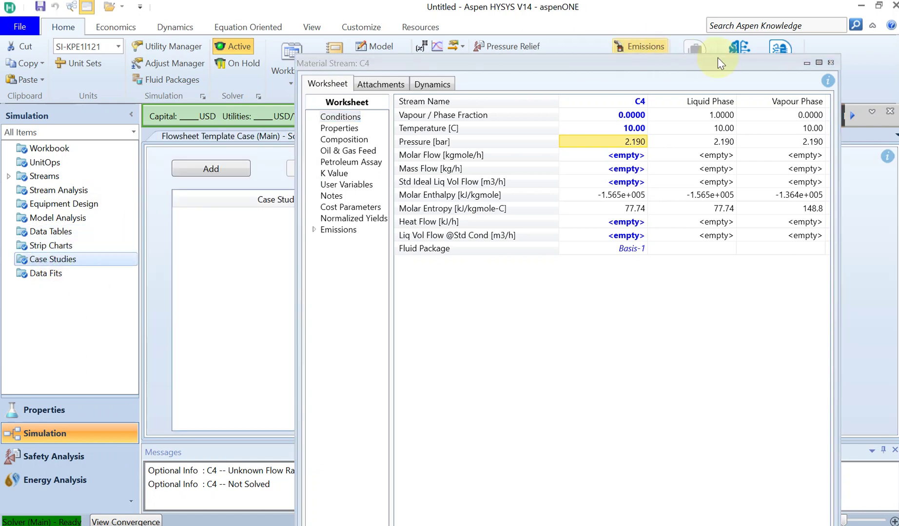
click(830, 64)
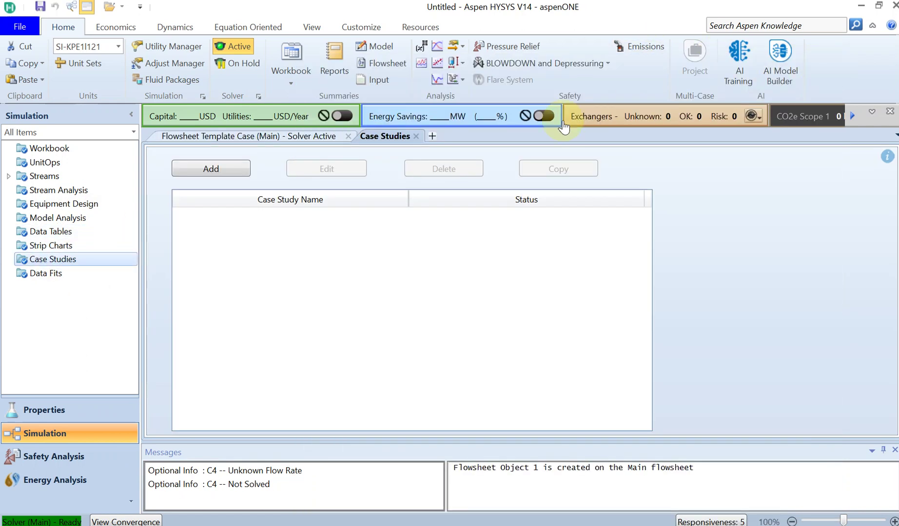
click(227, 176)
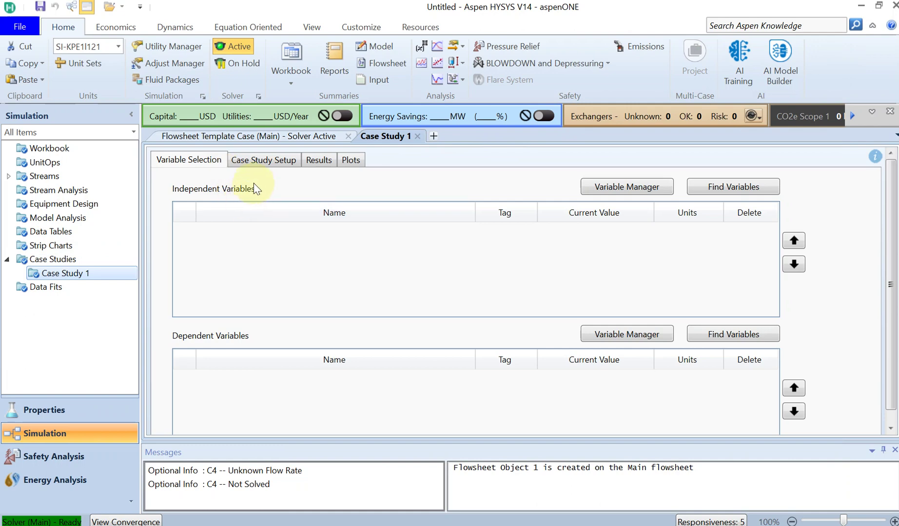
Step: Add C4 Temperature as Case Study 1's independent variable
click(715, 192)
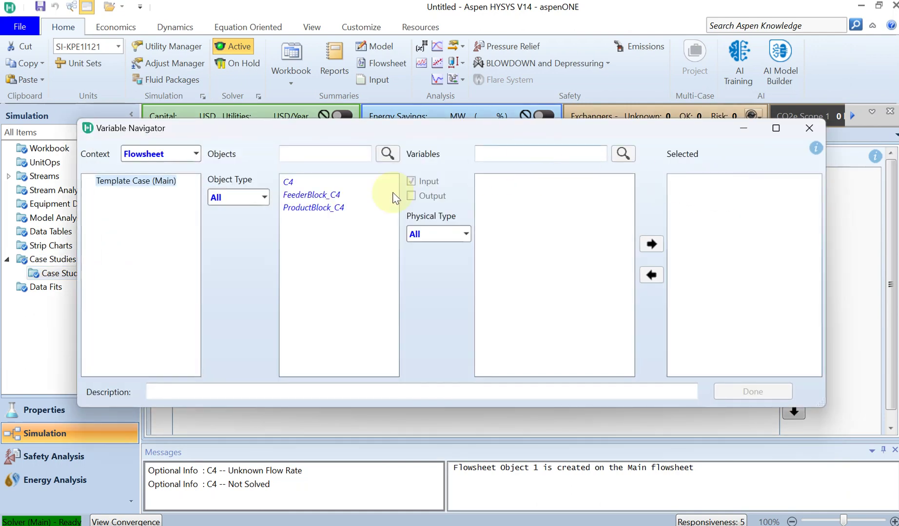
click(288, 182)
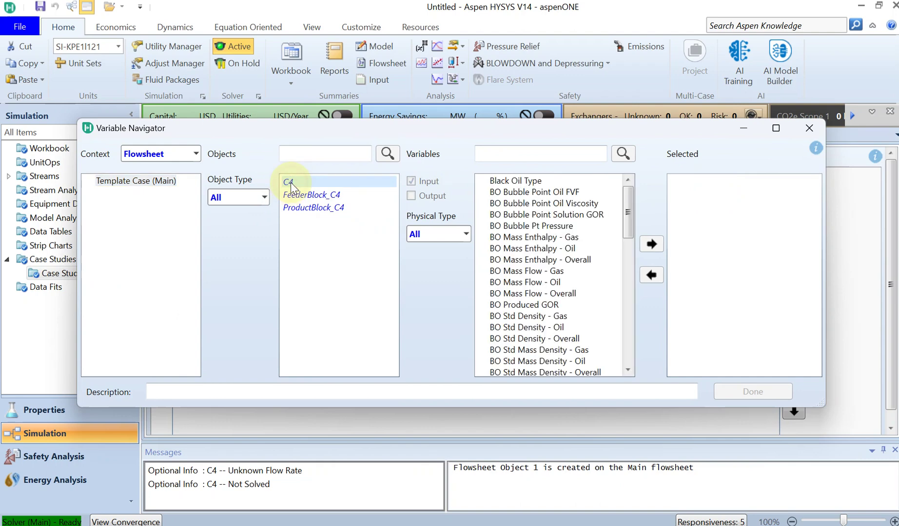
click(539, 152)
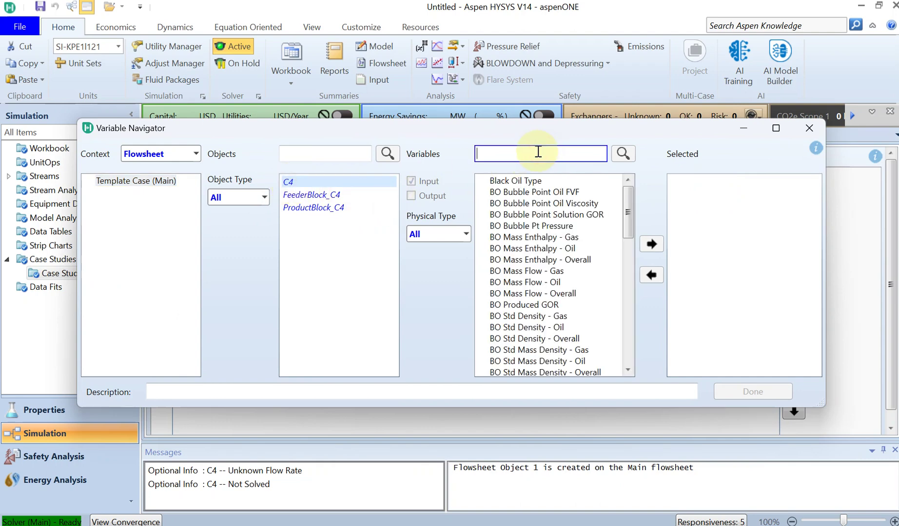
text(Temp)
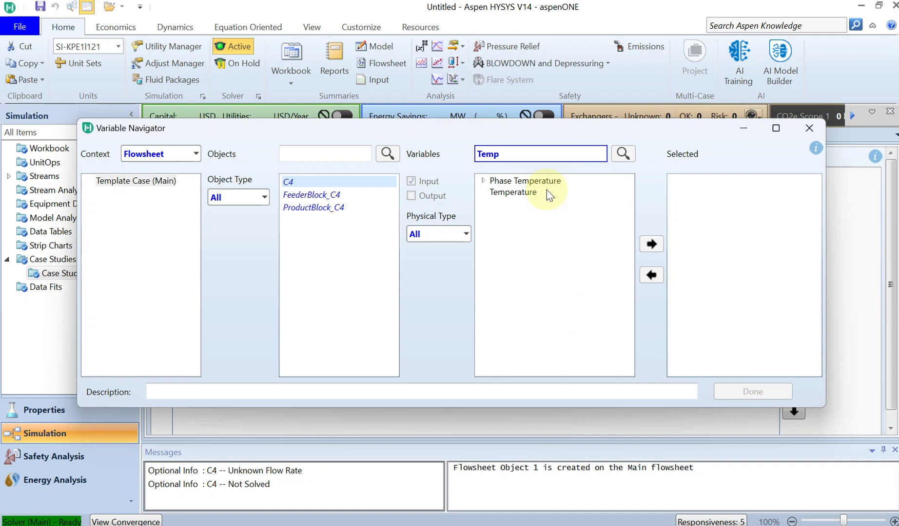
click(527, 192)
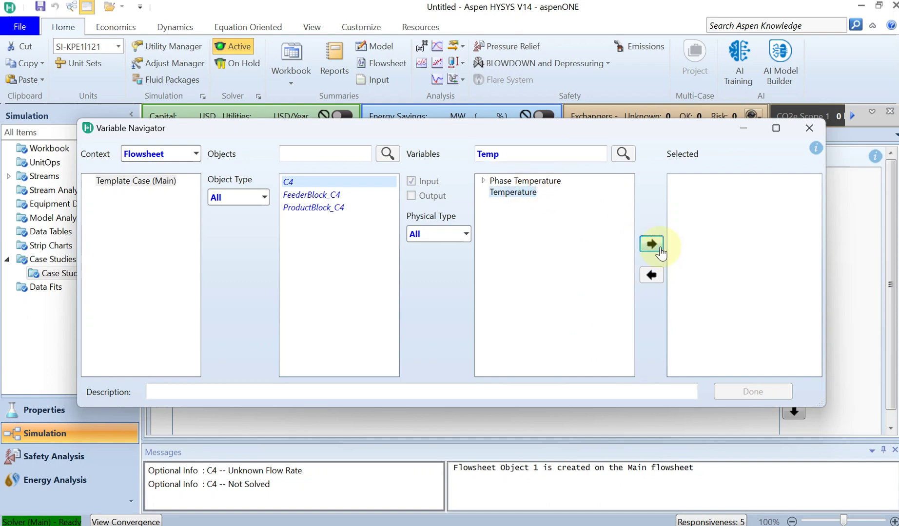
click(652, 244)
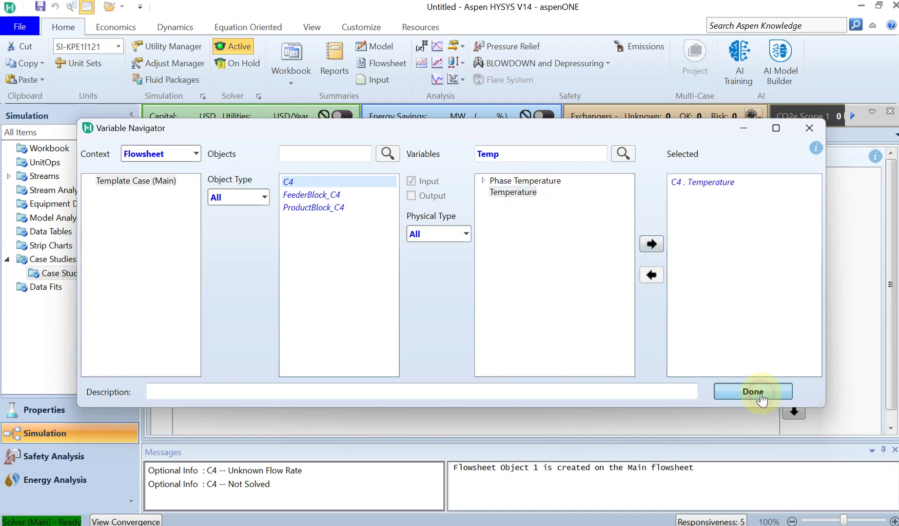
click(752, 392)
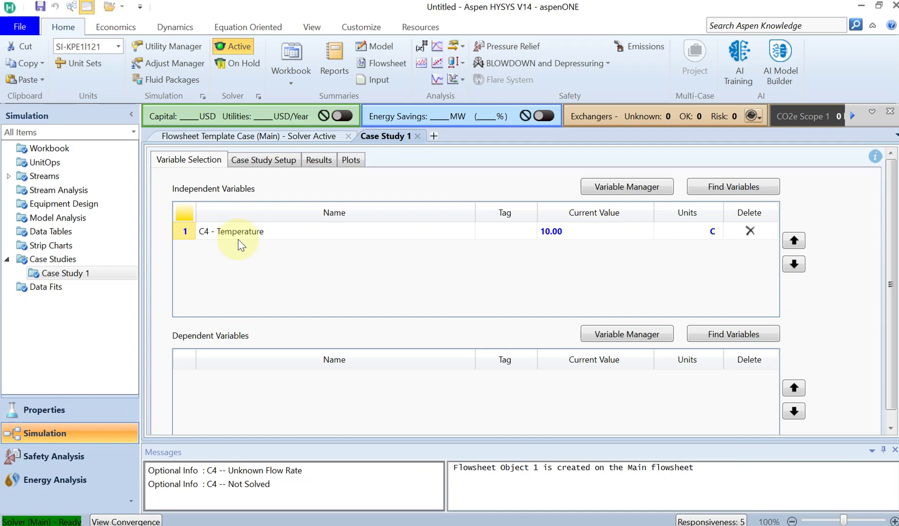
Step: Add C4 Pressure as the dependent variable
click(718, 332)
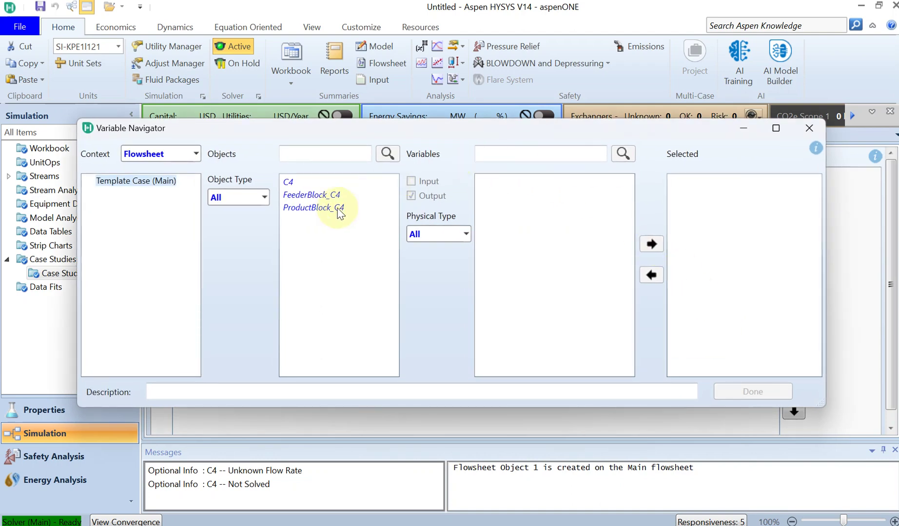
click(291, 183)
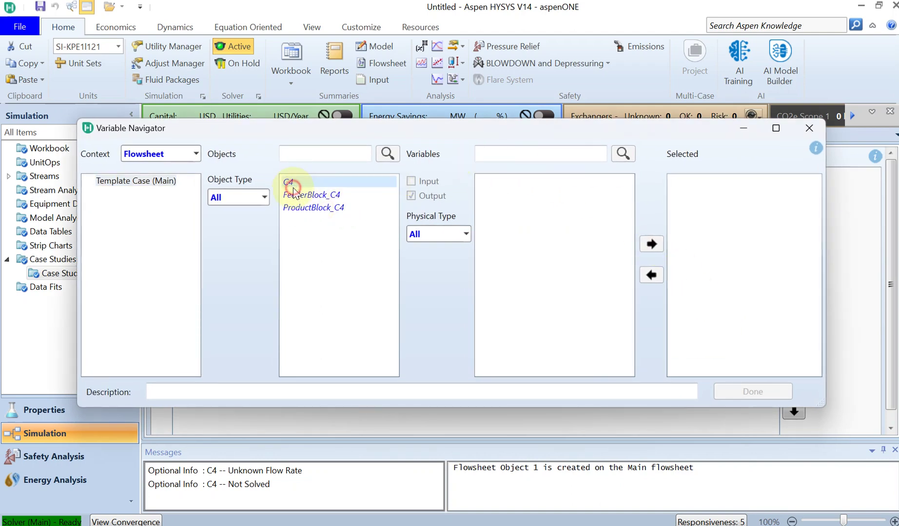
click(539, 157)
text(press)
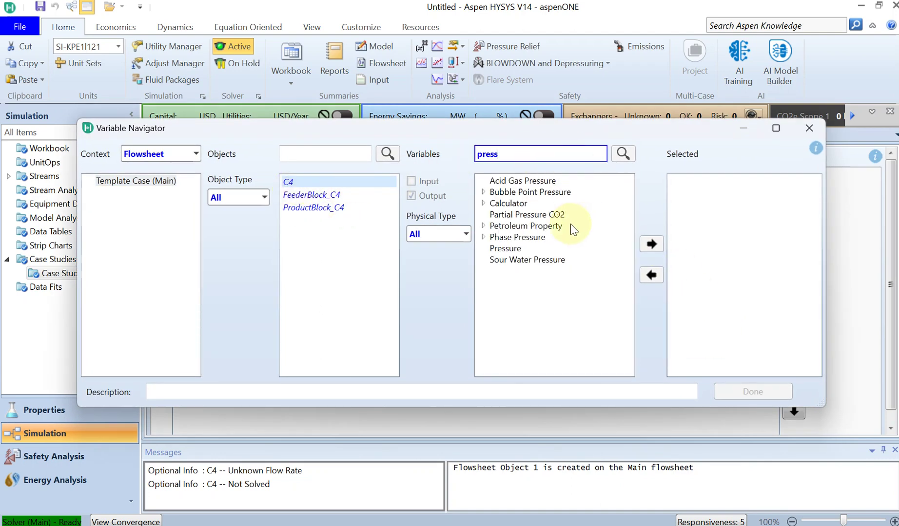
click(505, 248)
click(653, 245)
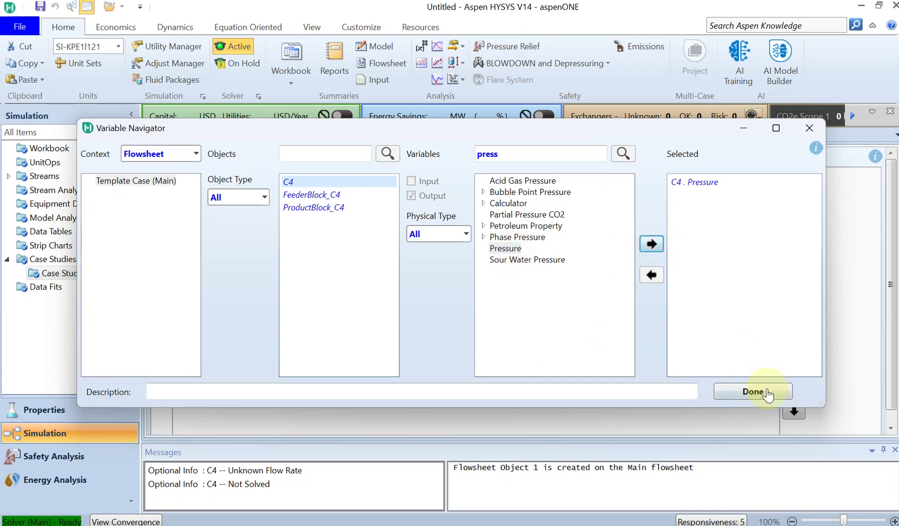
click(753, 392)
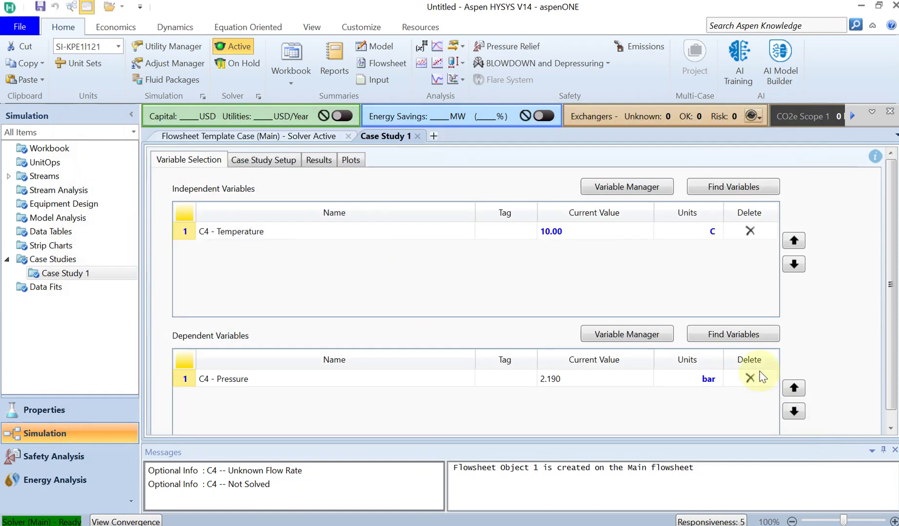
Step: Set the C4 Temperature sweep to Start -10, End 130, Step Size 1
click(289, 165)
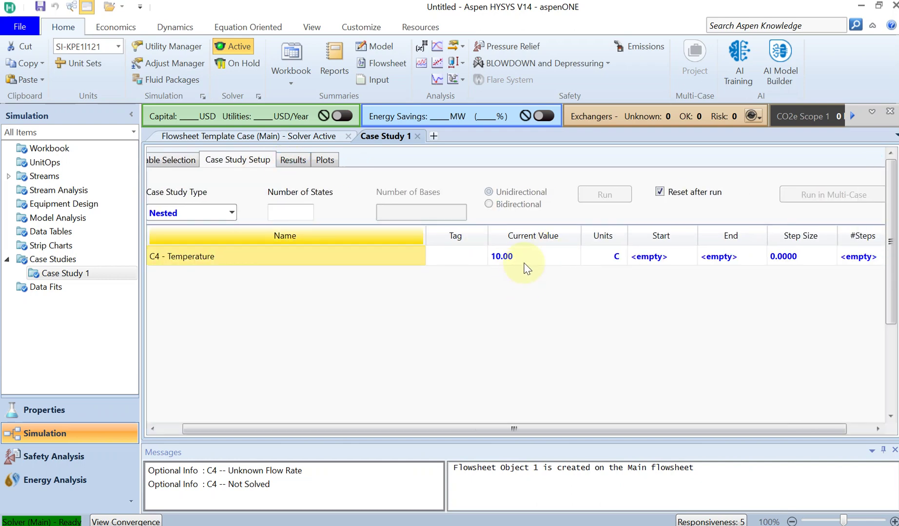
mouse_move(535, 249)
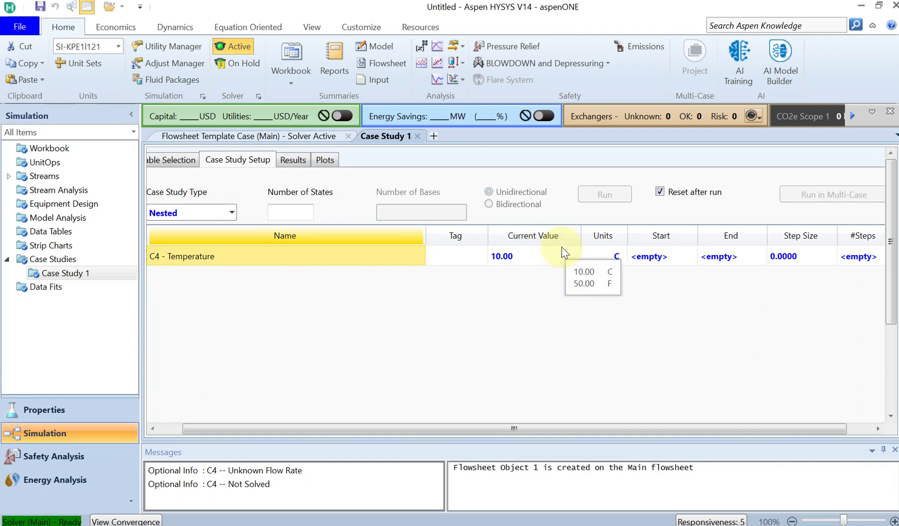
click(686, 259)
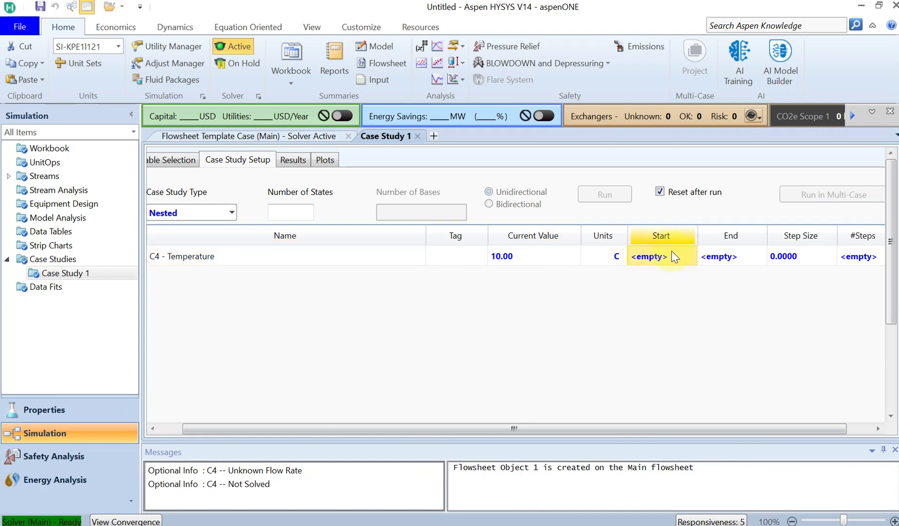
text(-10)
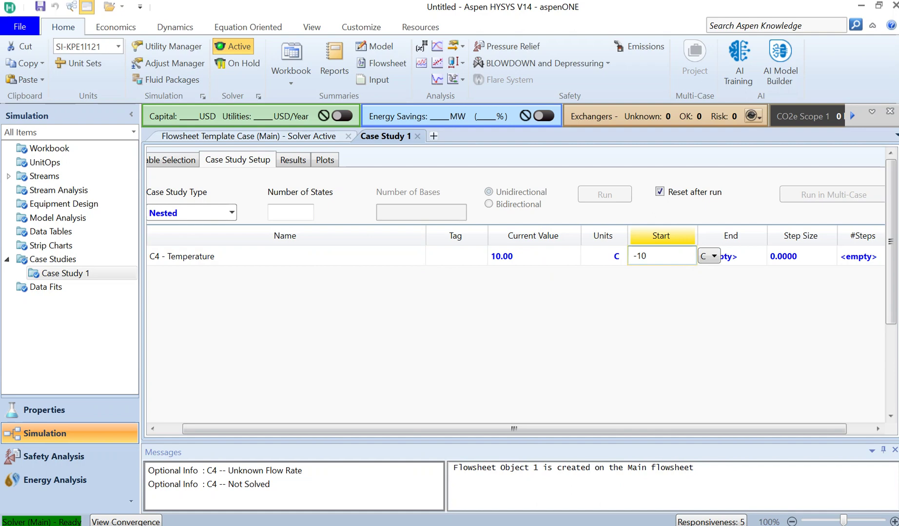
click(674, 308)
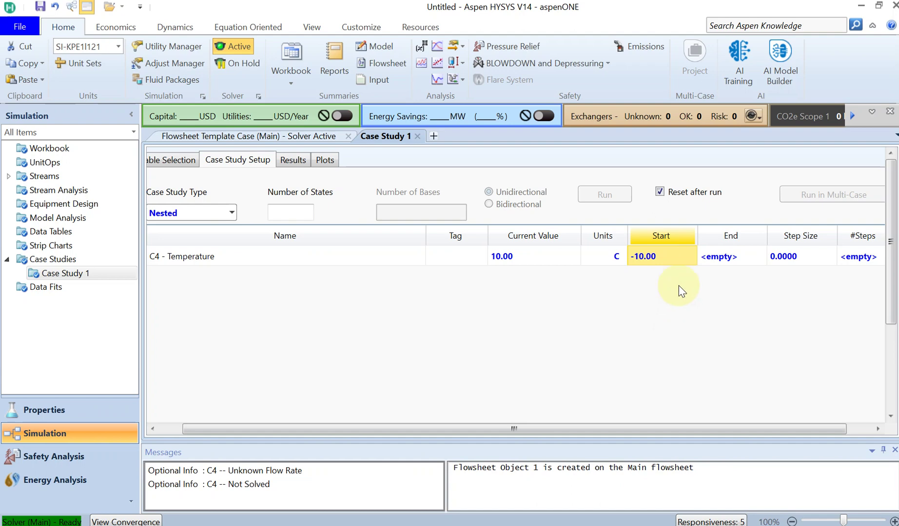
click(739, 262)
text(1)
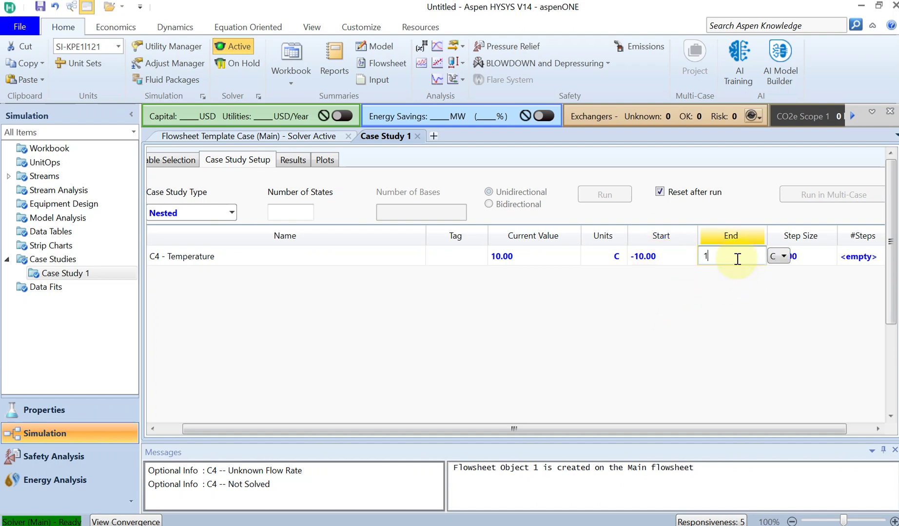
text(30)
key(Return)
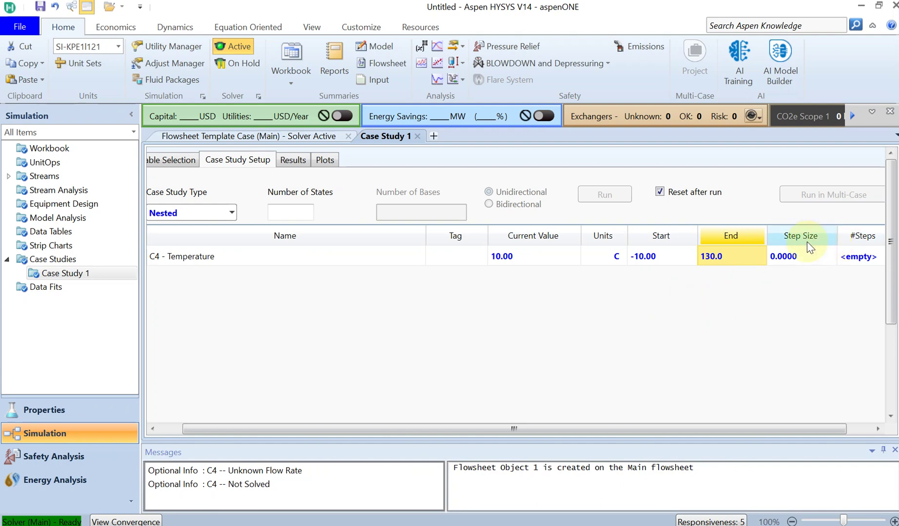
click(805, 263)
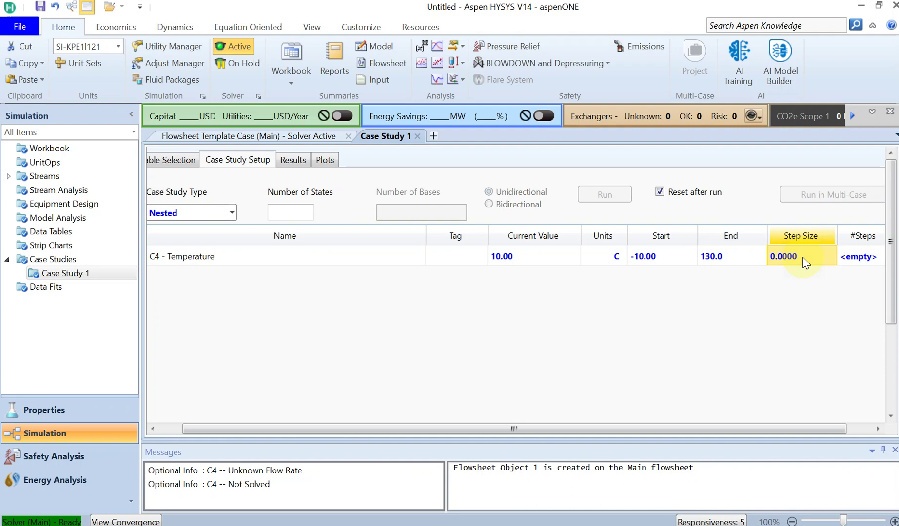
text(1)
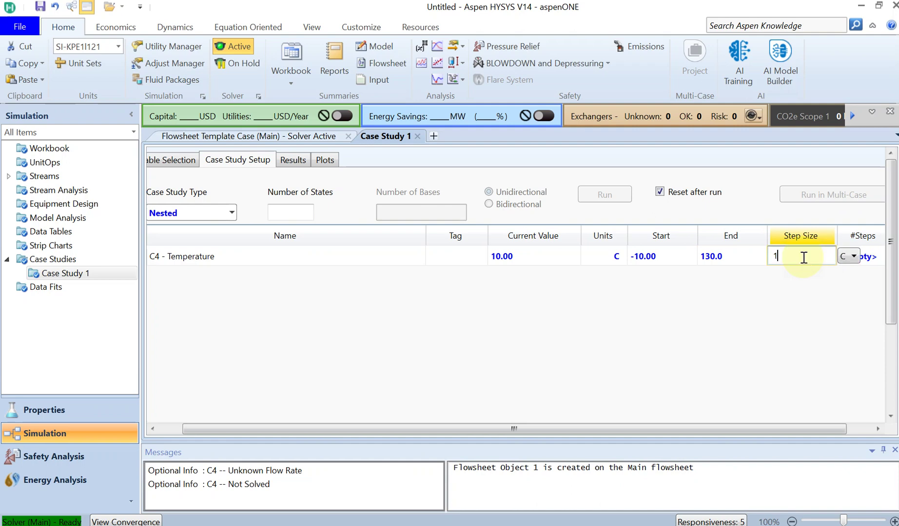
key(Return)
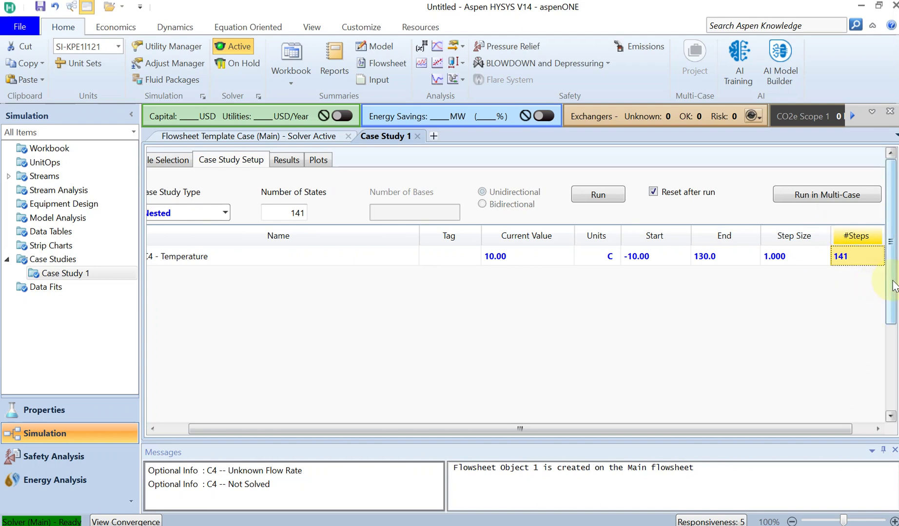
Step: Run Case Study 1 and view the C4 pressure results table
click(605, 200)
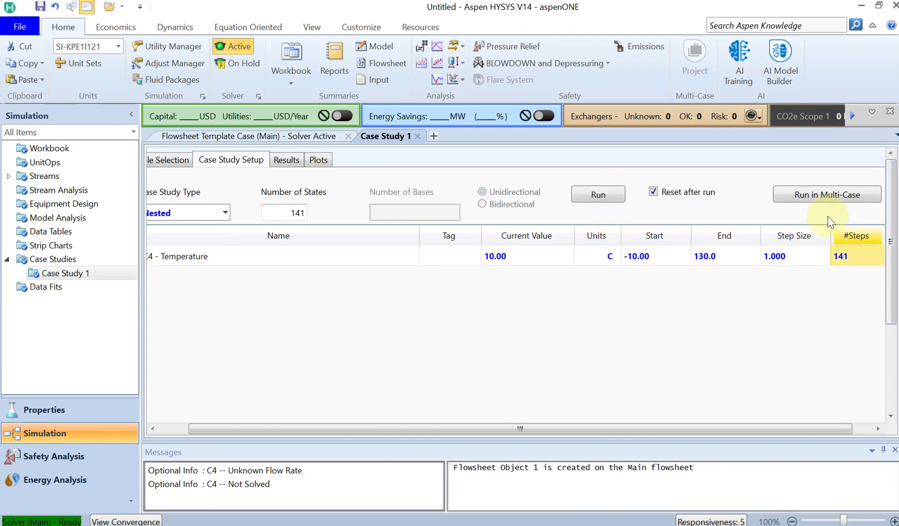
drag(892, 281, 895, 372)
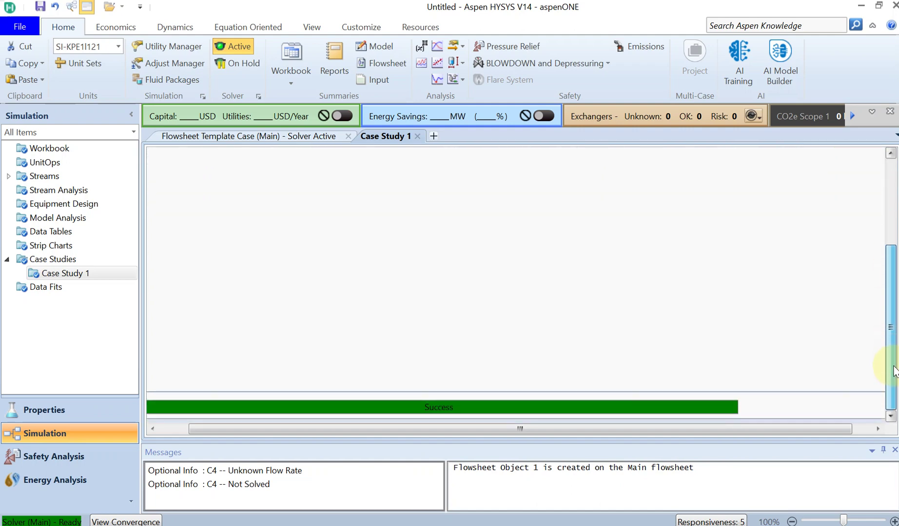
drag(894, 371, 895, 344)
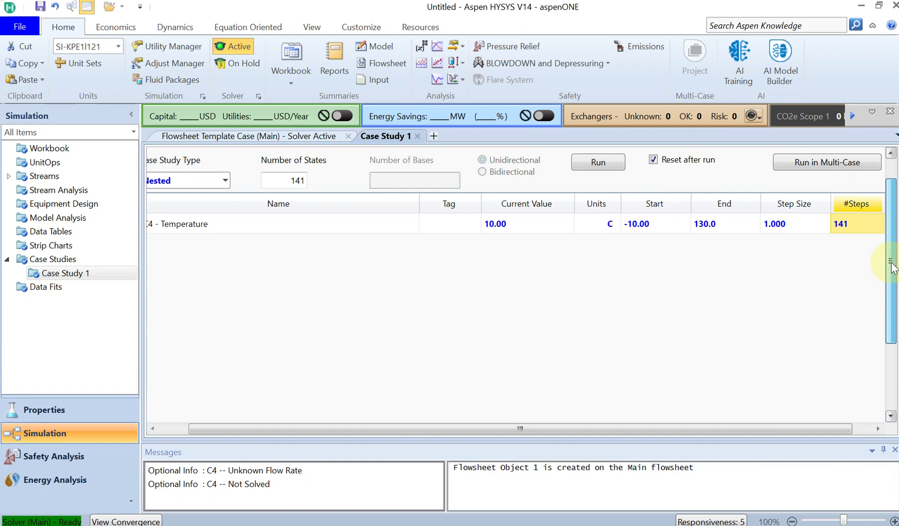
drag(892, 266, 890, 237)
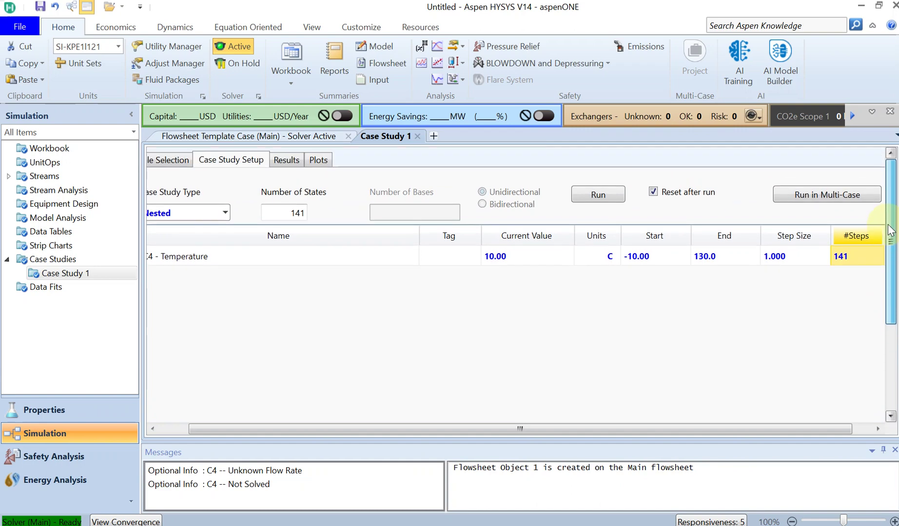
click(292, 161)
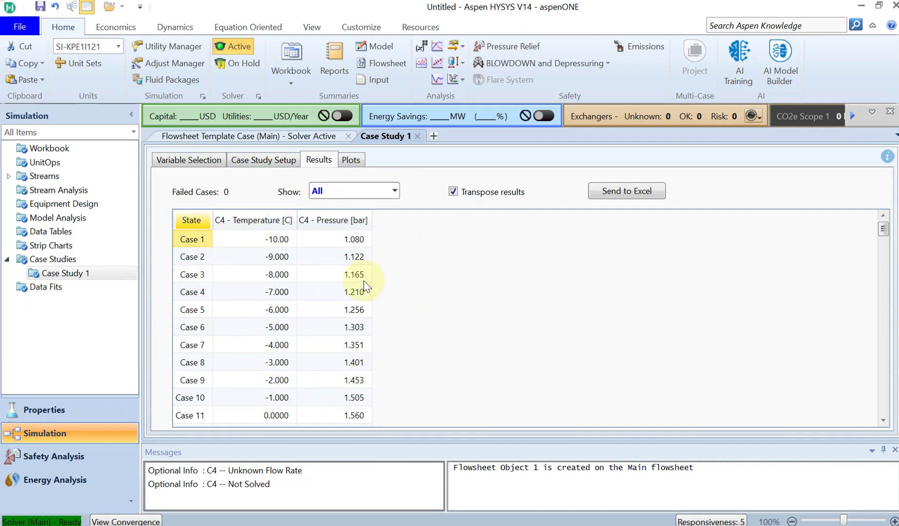
Step: Display Case Study 1's C4 pressure-vs-temperature plot and read values from about 1 to 33 bar
click(354, 160)
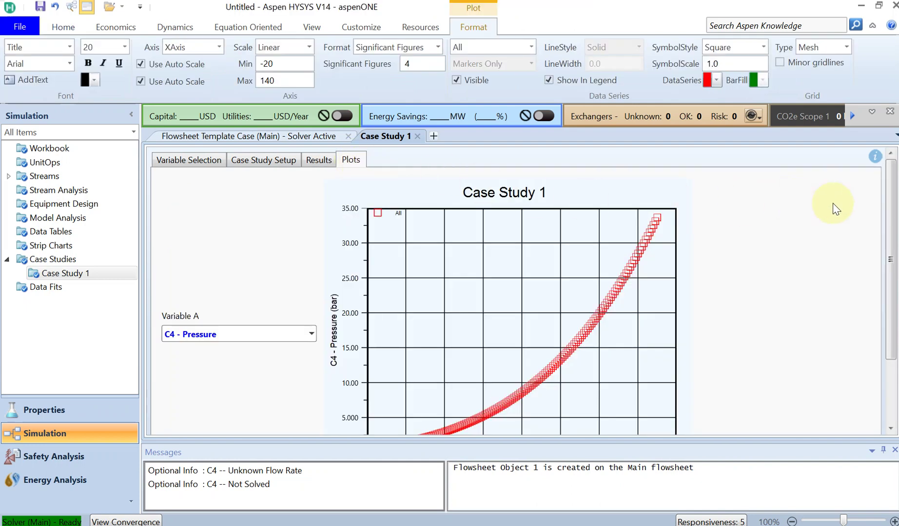
drag(890, 214, 890, 240)
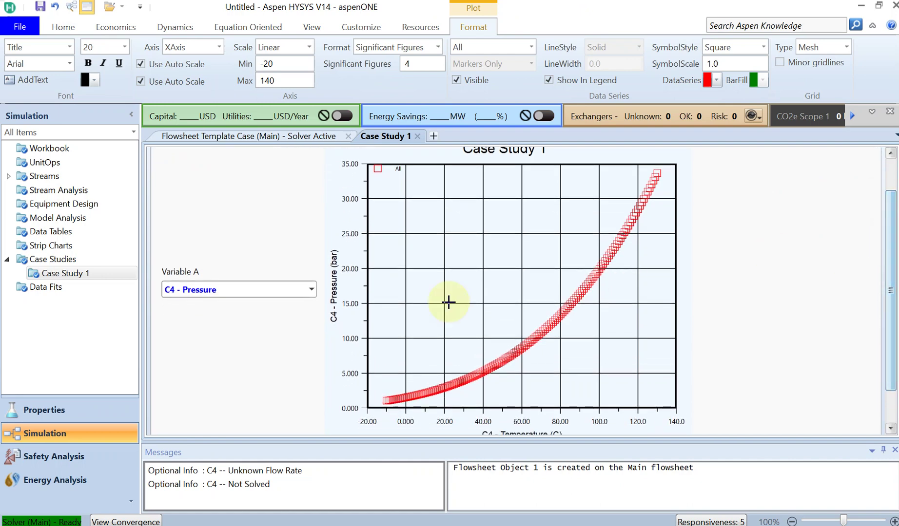
mouse_move(446, 391)
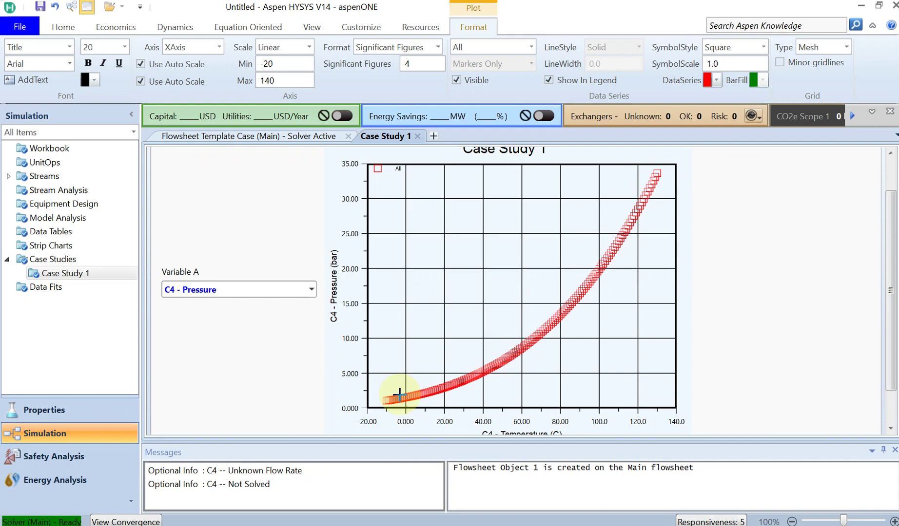
mouse_move(399, 396)
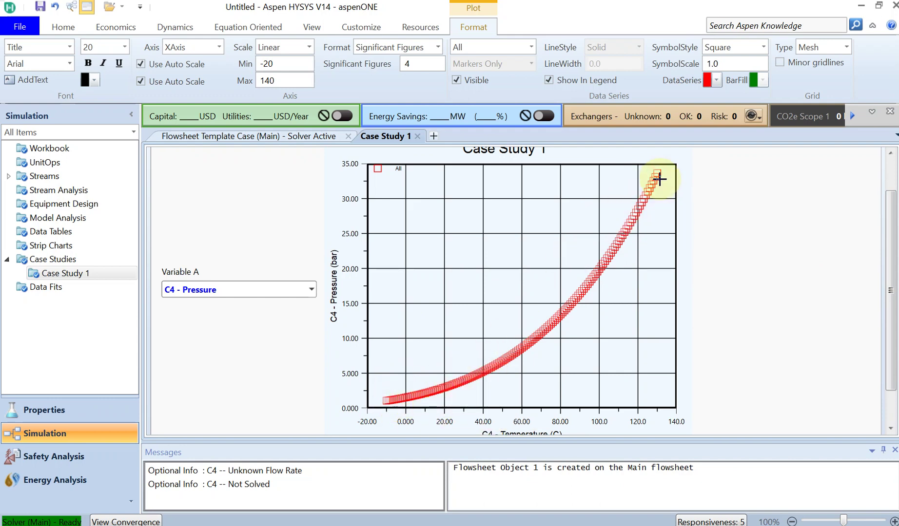
mouse_move(660, 173)
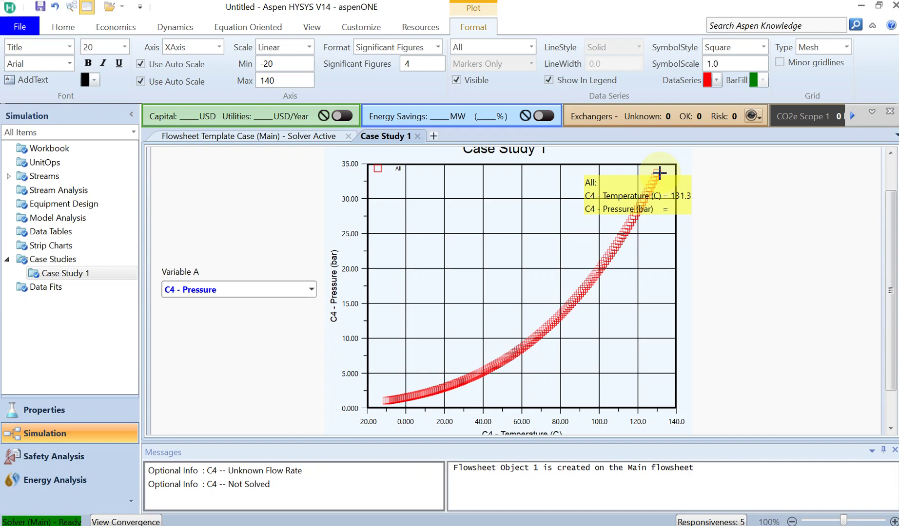